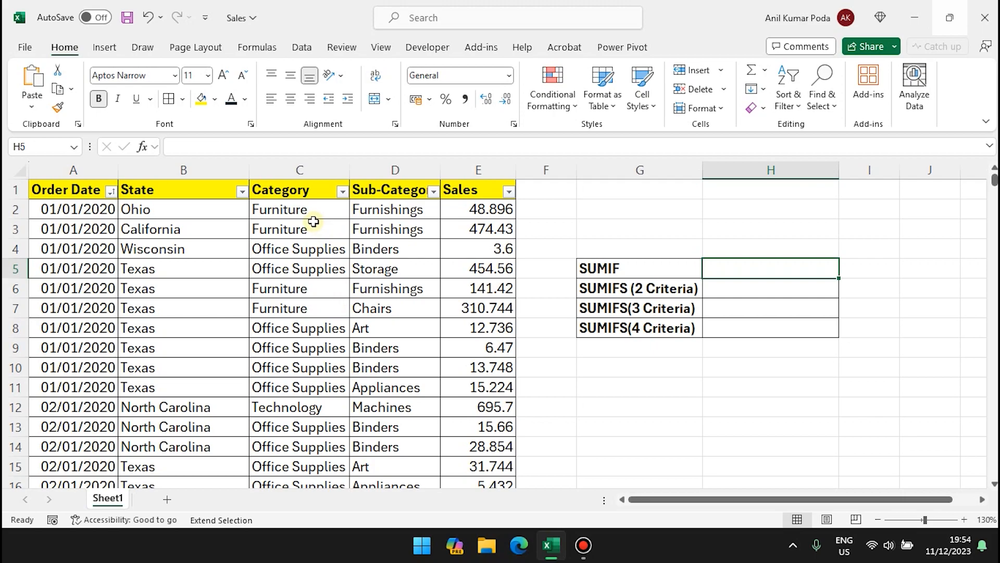
# Enter =SUMIF(C:C,"Furniture",E:E) in H5 to total the Sales column for the Furniture category.
pyautogui.write('=')
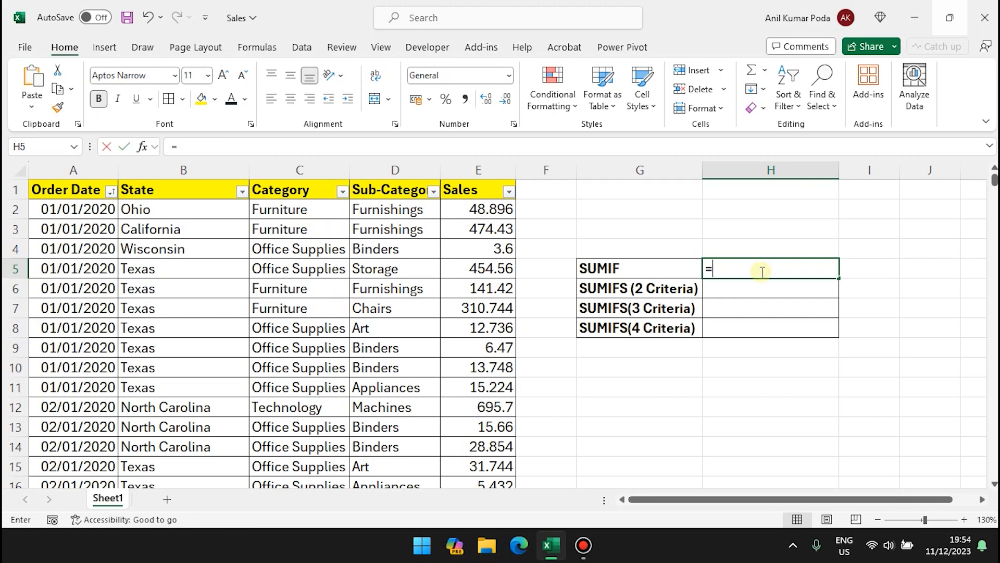
pyautogui.write('sumif')
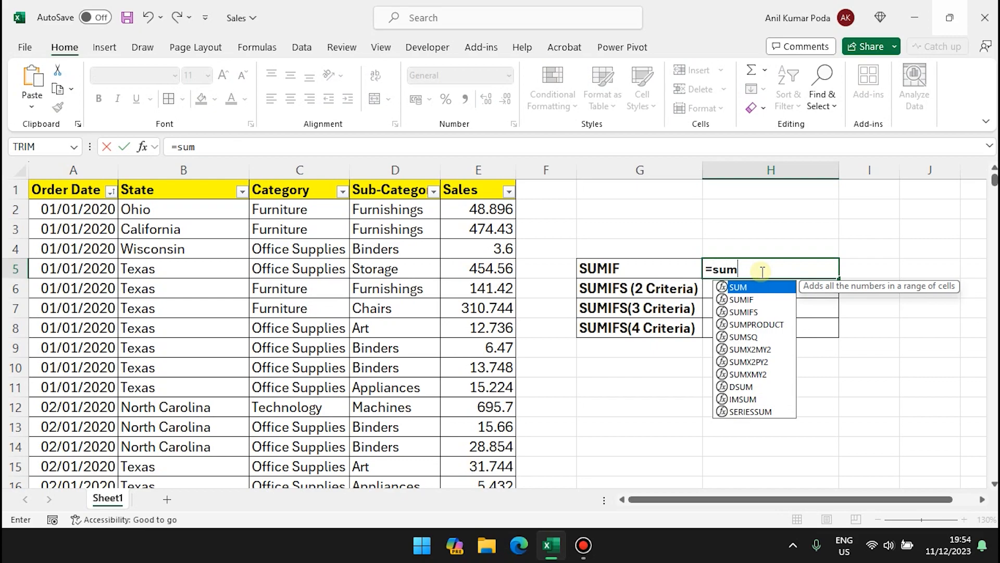
pyautogui.press('Tab')
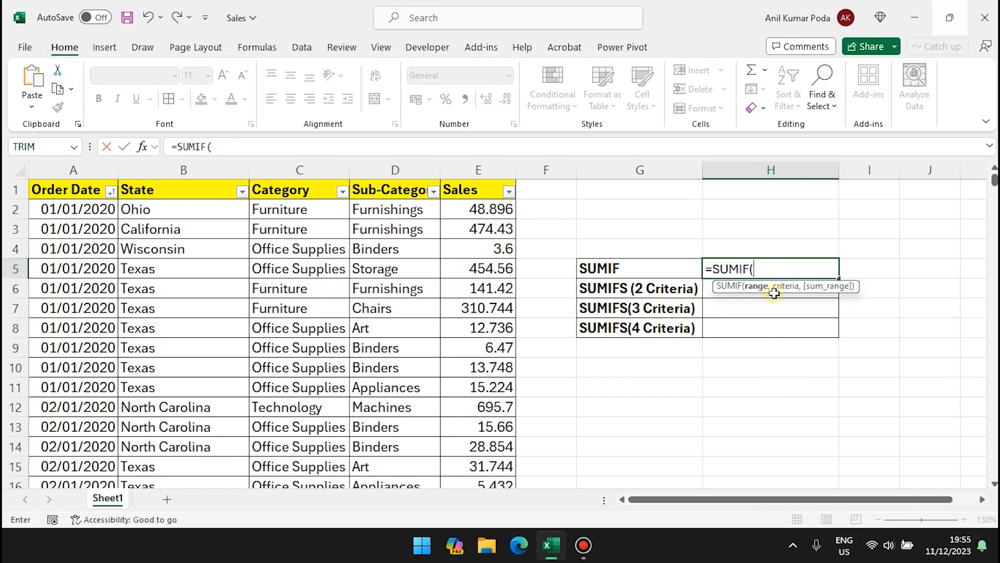
pyautogui.click(288, 170)
pyautogui.write(',')
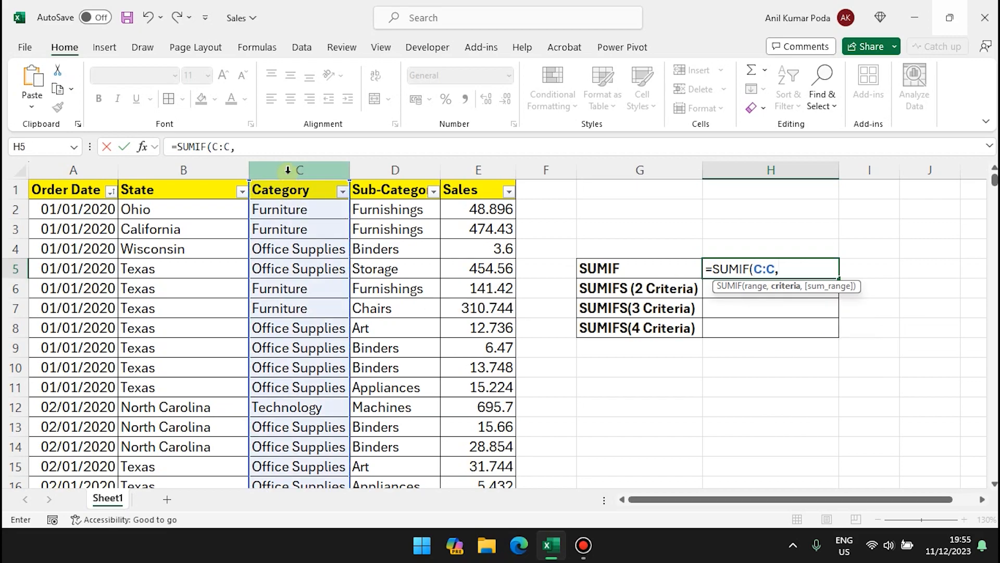
pyautogui.write('"Furnitur')
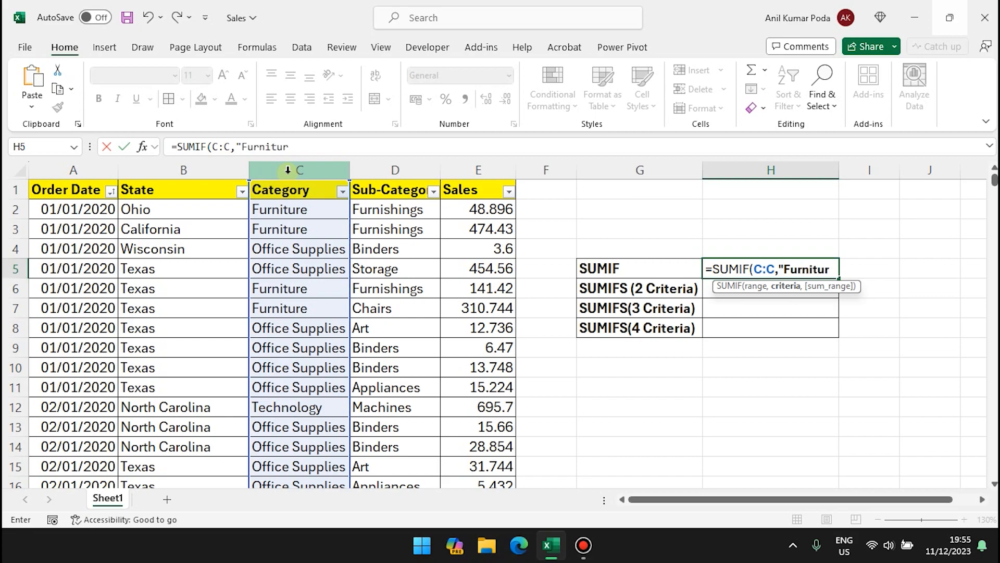
pyautogui.write('e",')
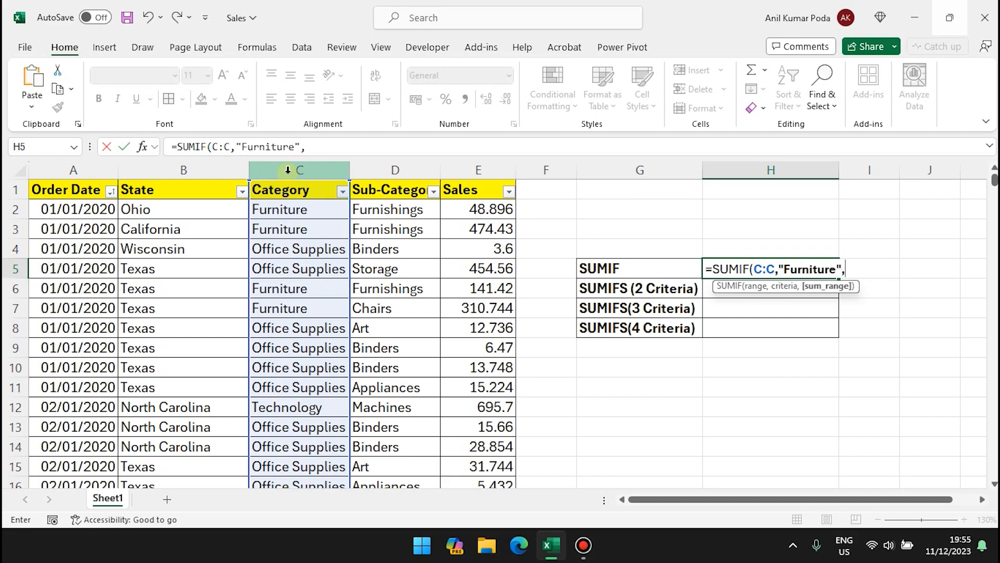
pyautogui.click(487, 168)
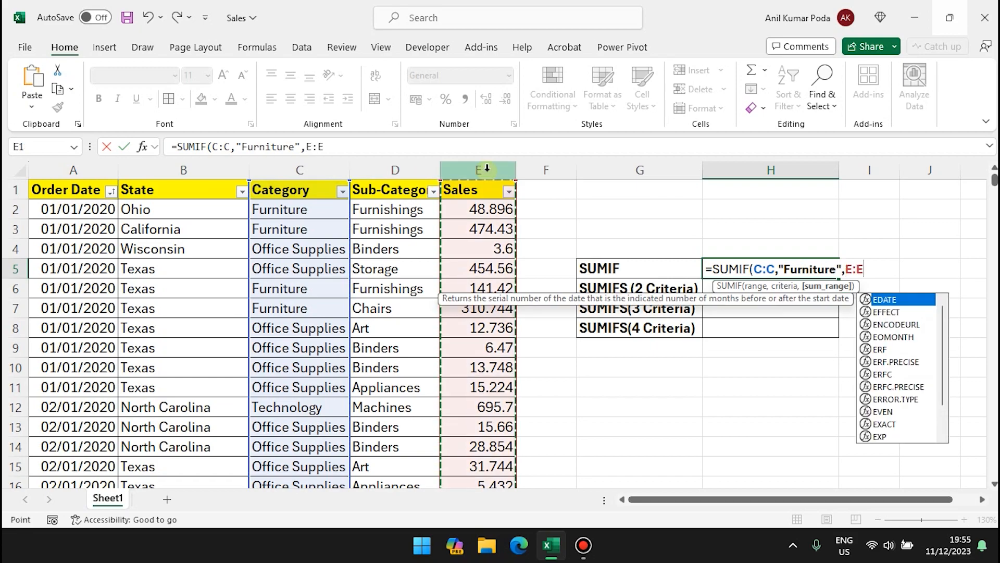
pyautogui.write(')')
pyautogui.press('Return')
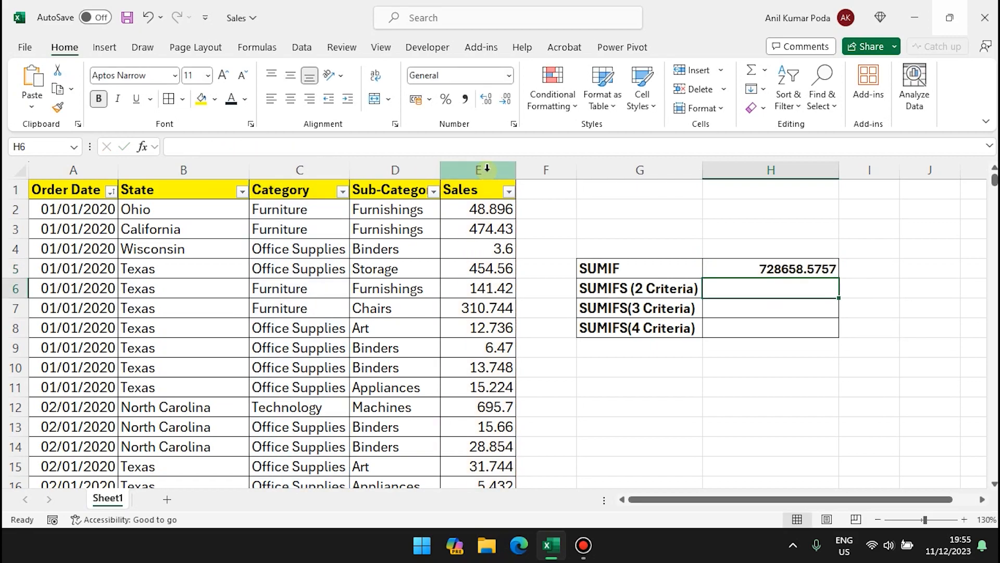
# Reduce the SUMIF result in H5 to zero decimal places.
pyautogui.click(801, 267)
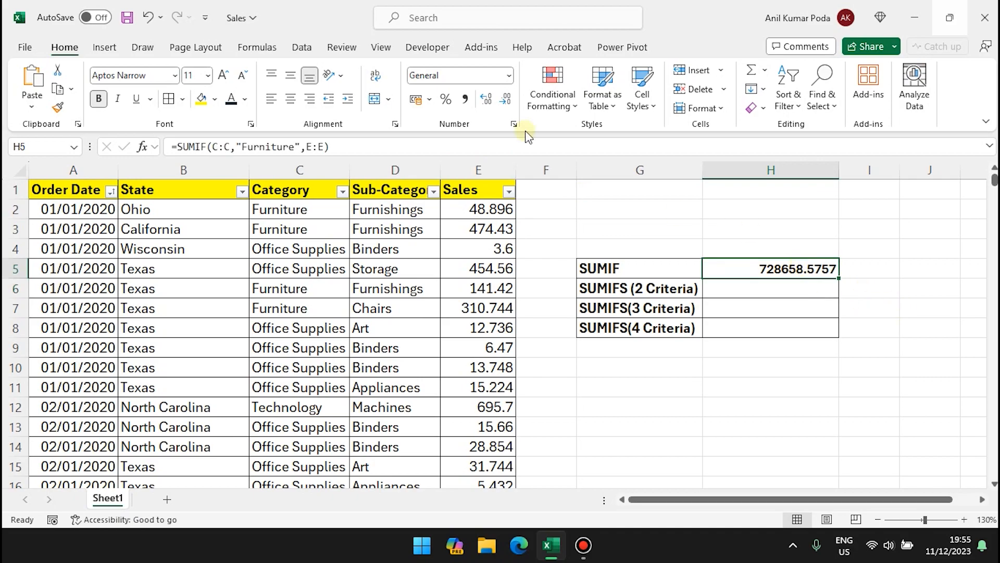
pyautogui.click(506, 99)
pyautogui.click(506, 99)
pyautogui.click(506, 99)
pyautogui.click(506, 99)
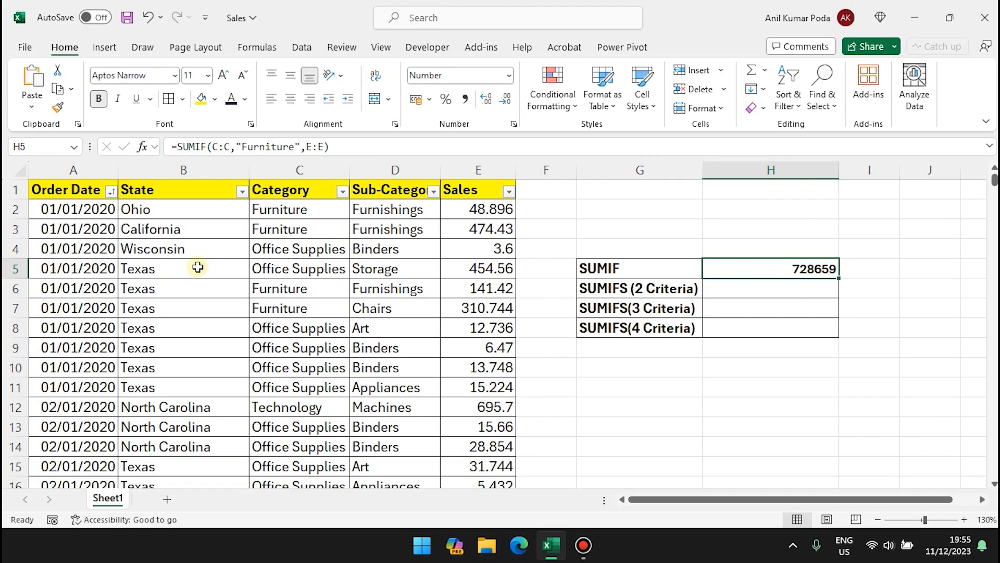
# Start a SUMIFS formula in H6 with sum range E:E and the first criterion C:C equal to "Furniture".
pyautogui.click(755, 293)
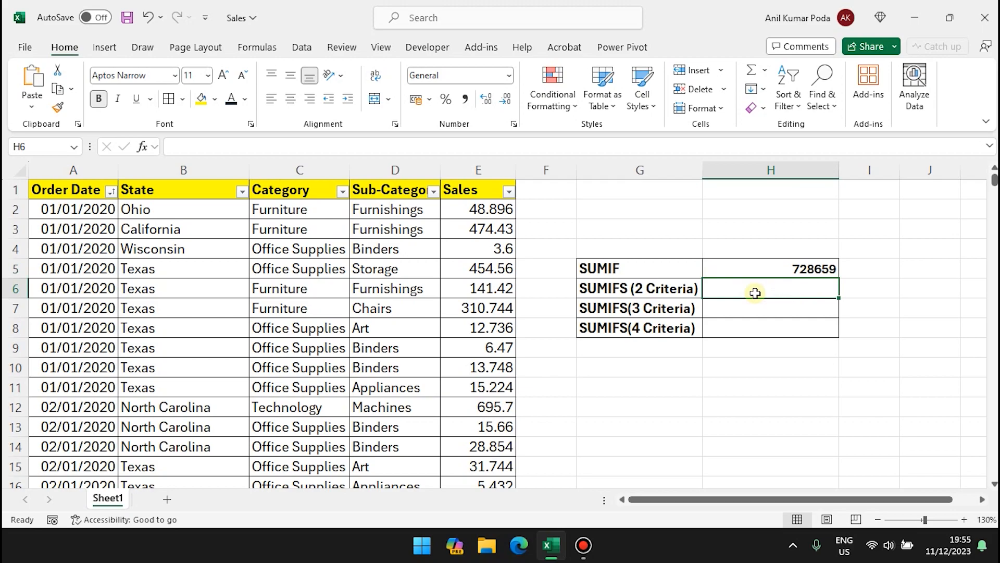
pyautogui.write('=sumi')
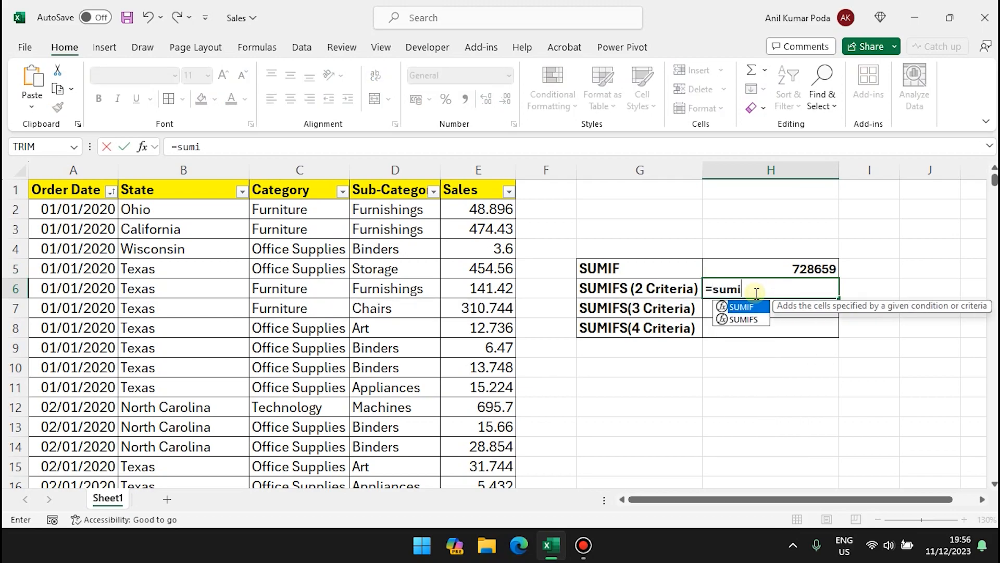
pyautogui.press('Down')
pyautogui.press('Tab')
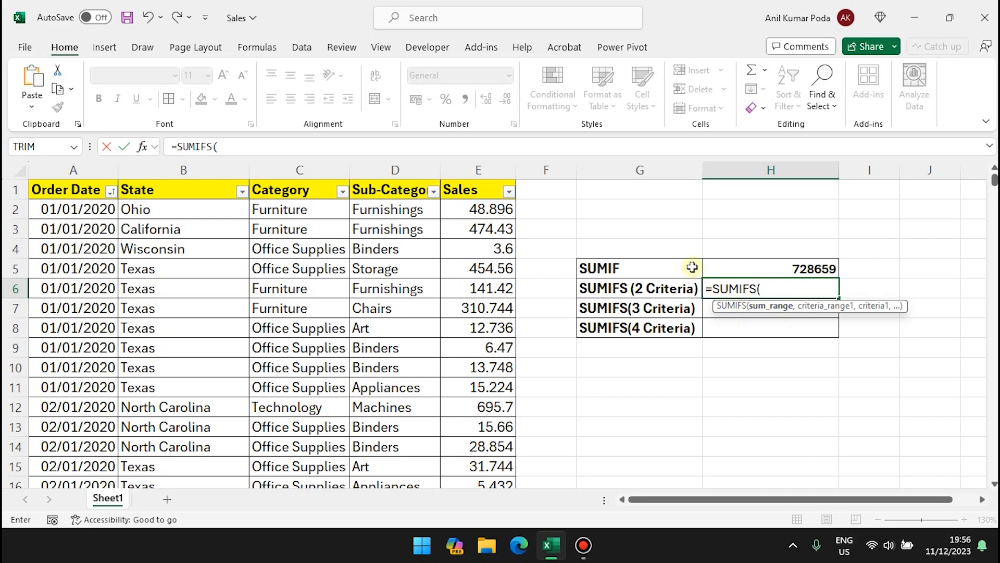
pyautogui.click(477, 168)
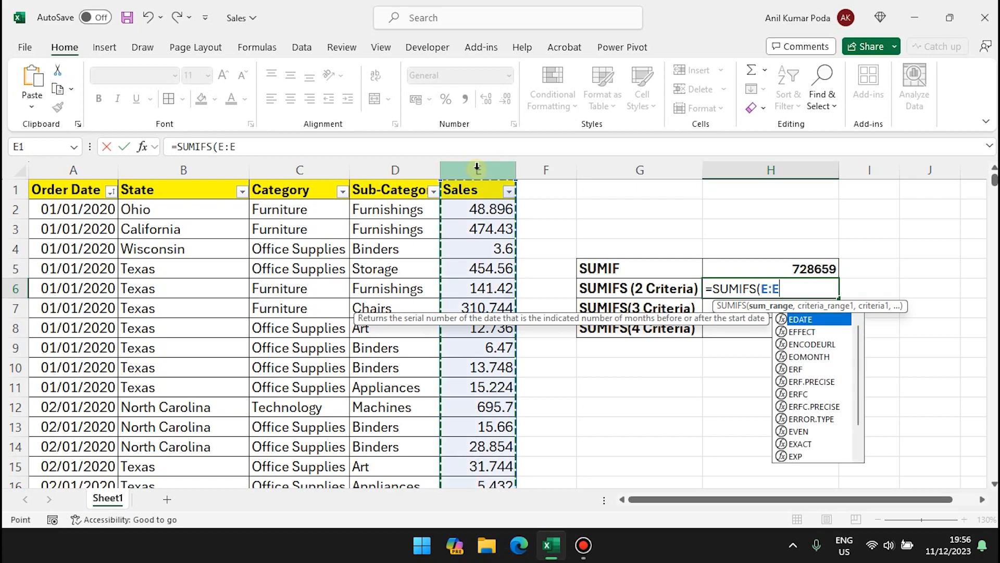
pyautogui.write(',')
pyautogui.click(308, 169)
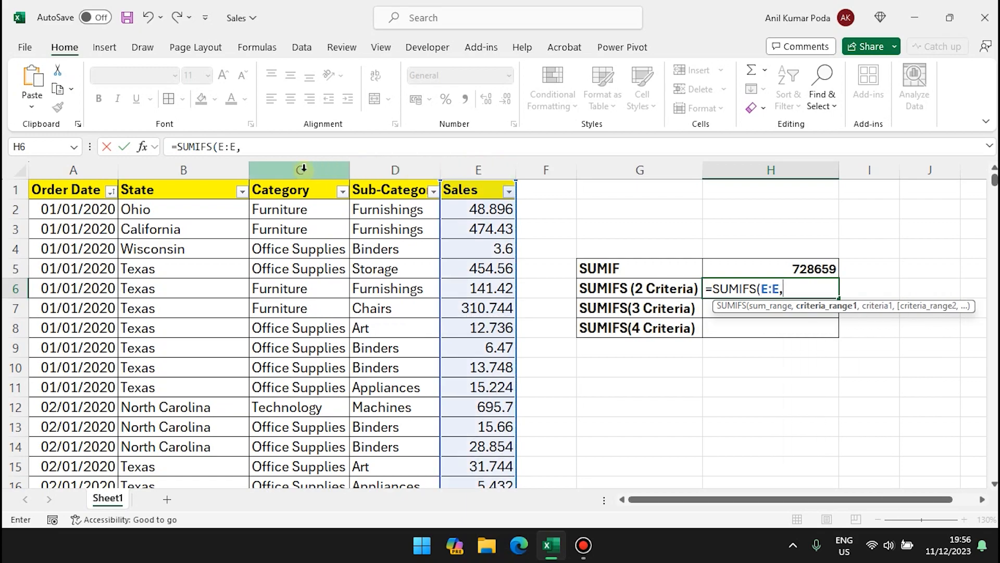
pyautogui.write(',')
pyautogui.write('"Furn')
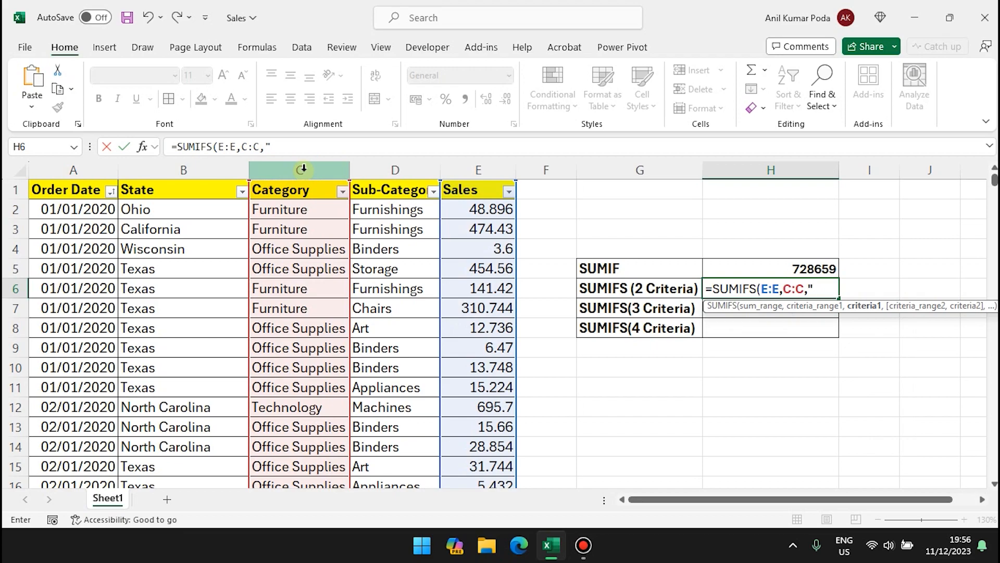
pyautogui.write('itu')
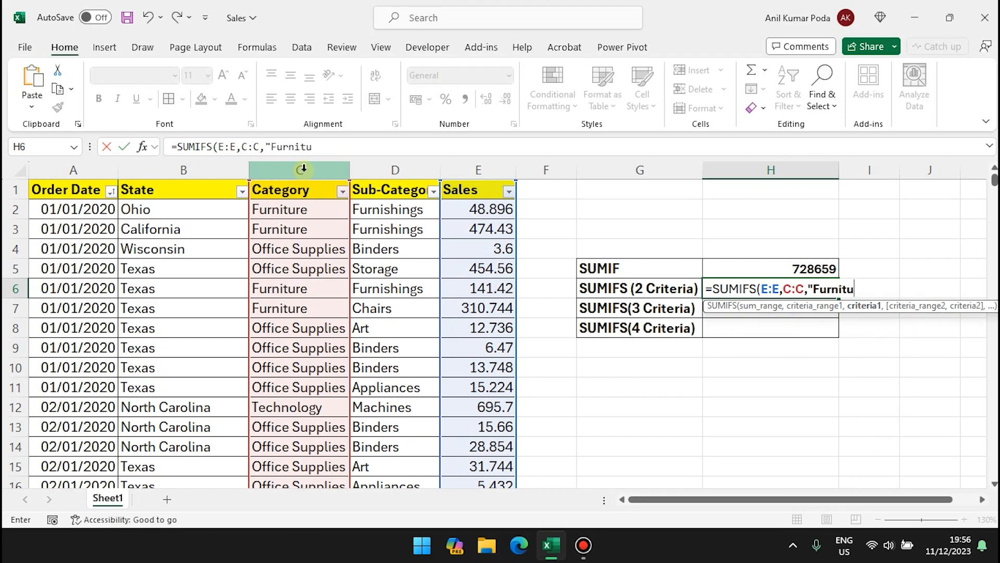
pyautogui.write('re",')
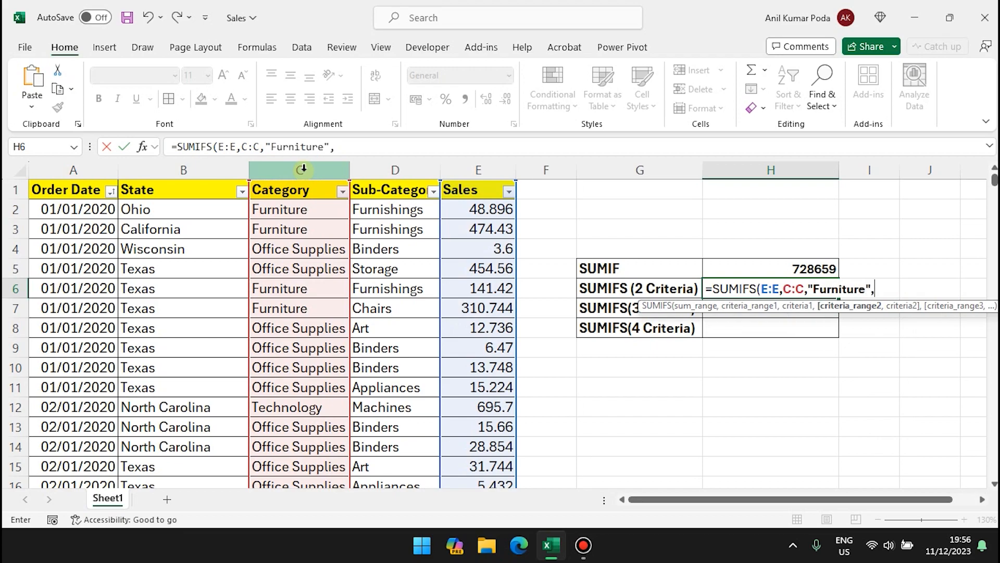
# Add the second criterion B:B equal to "Florida" to the H6 SUMIFS formula and complete it.
pyautogui.click(195, 168)
pyautogui.write(',"Flo')
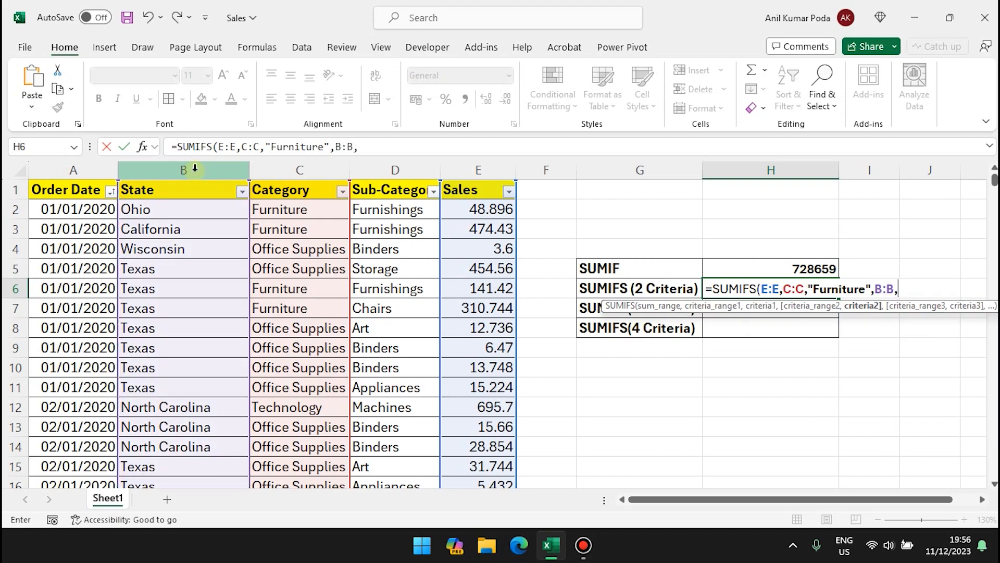
pyautogui.write('rida')
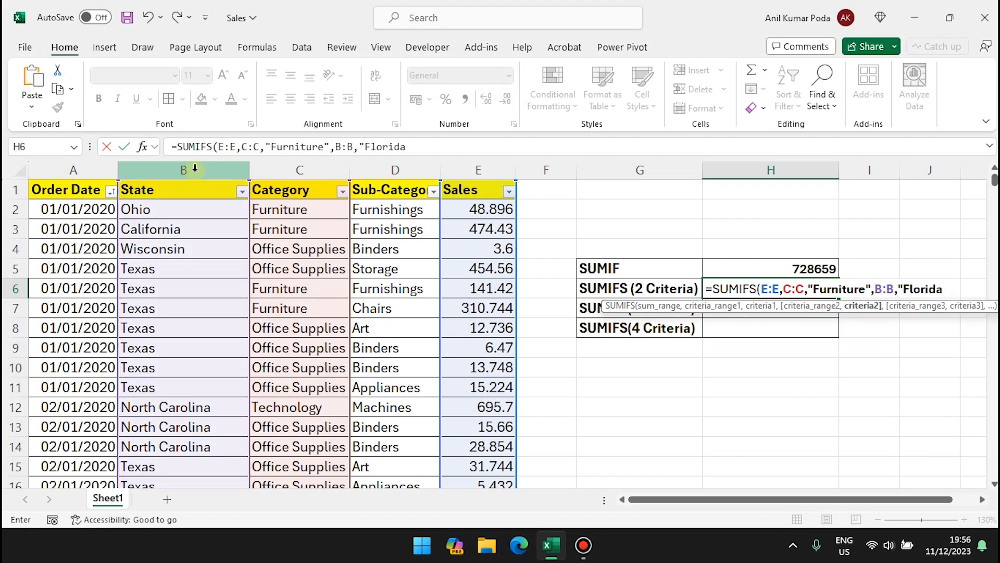
pyautogui.write('")')
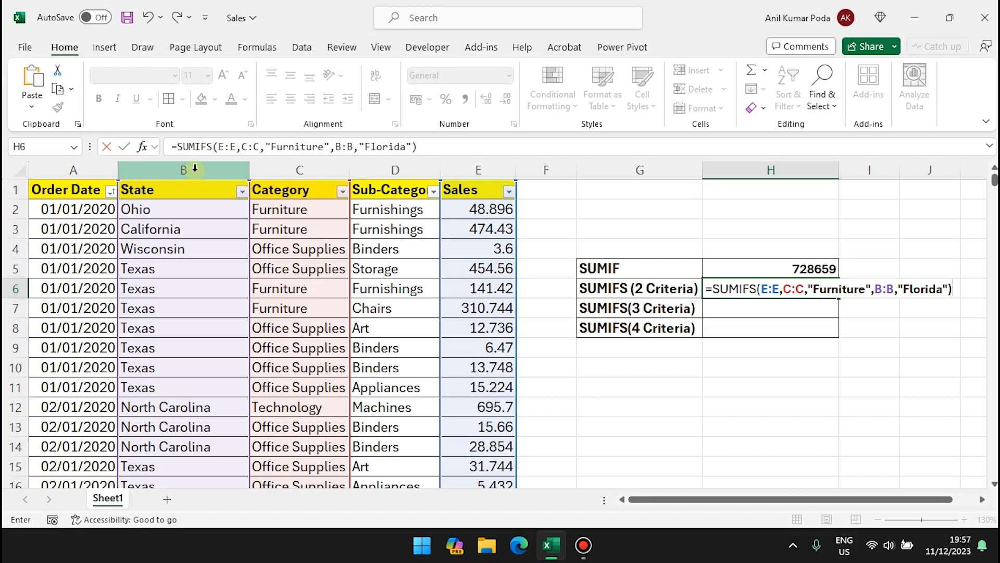
pyautogui.press('Return')
# Reduce the two-criteria SUMIFS result in H6 to zero decimal places.
pyautogui.click(760, 292)
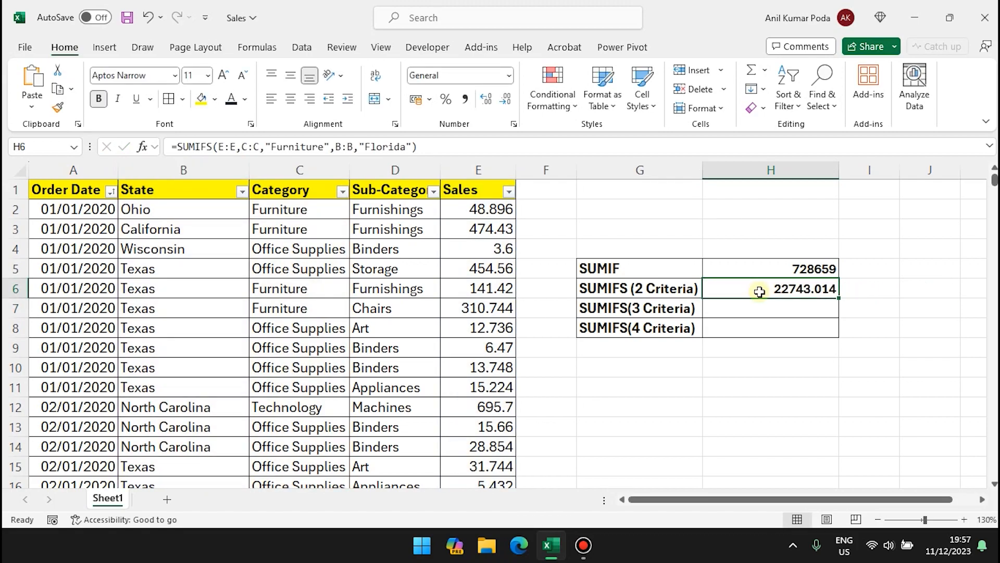
pyautogui.click(505, 100)
pyautogui.click(505, 100)
pyautogui.click(505, 100)
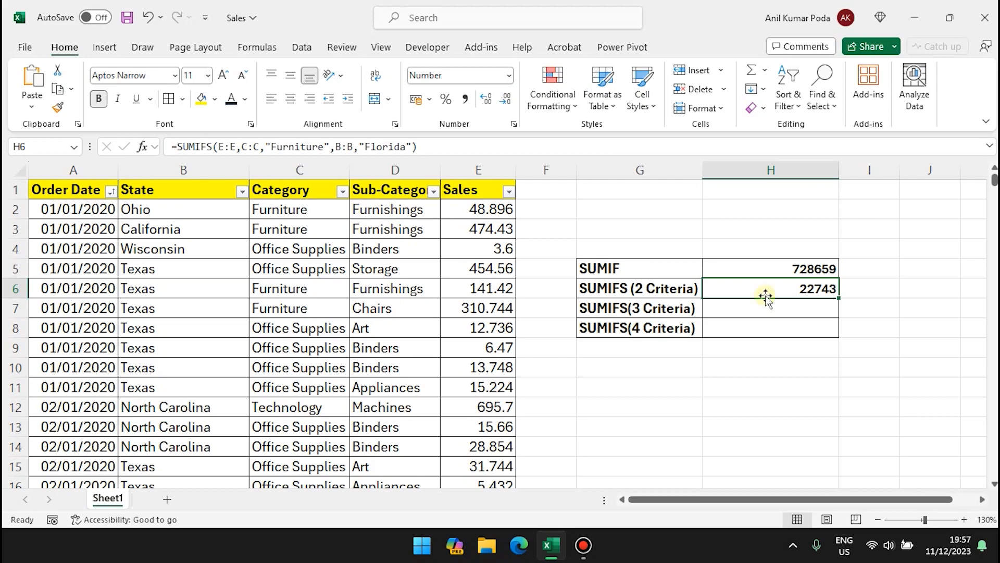
# Filter the Category column to show only Furniture.
pyautogui.click(343, 192)
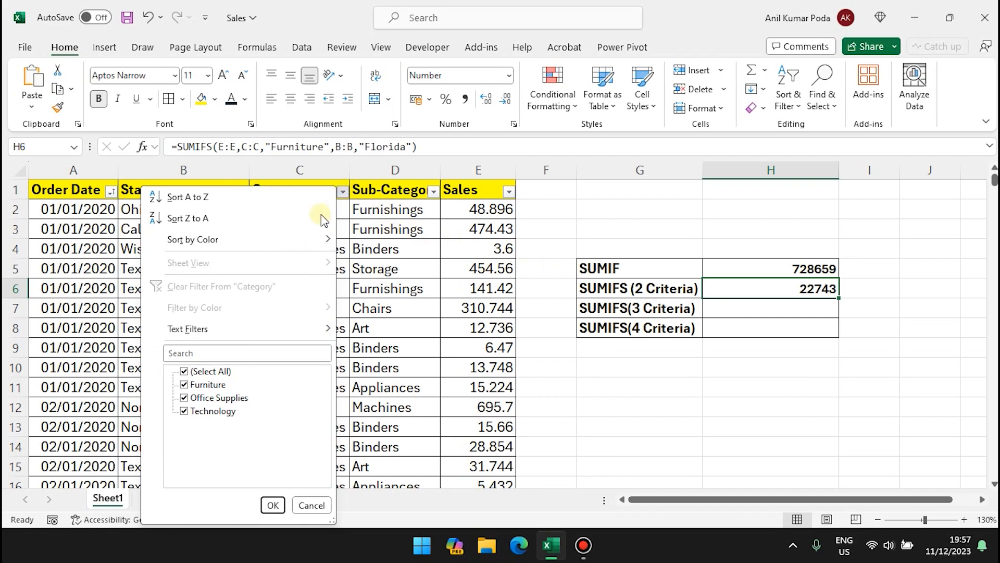
pyautogui.click(184, 371)
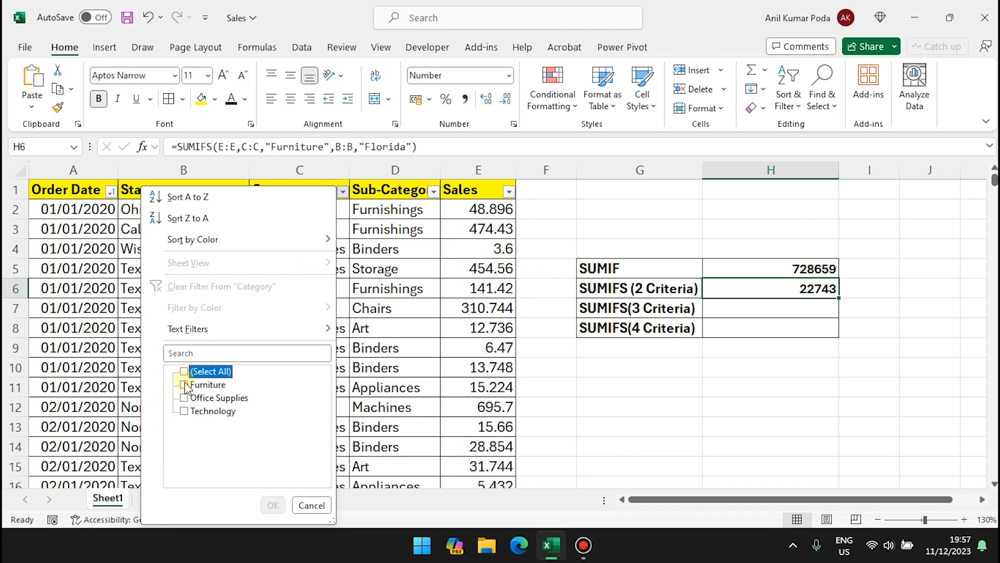
pyautogui.click(185, 385)
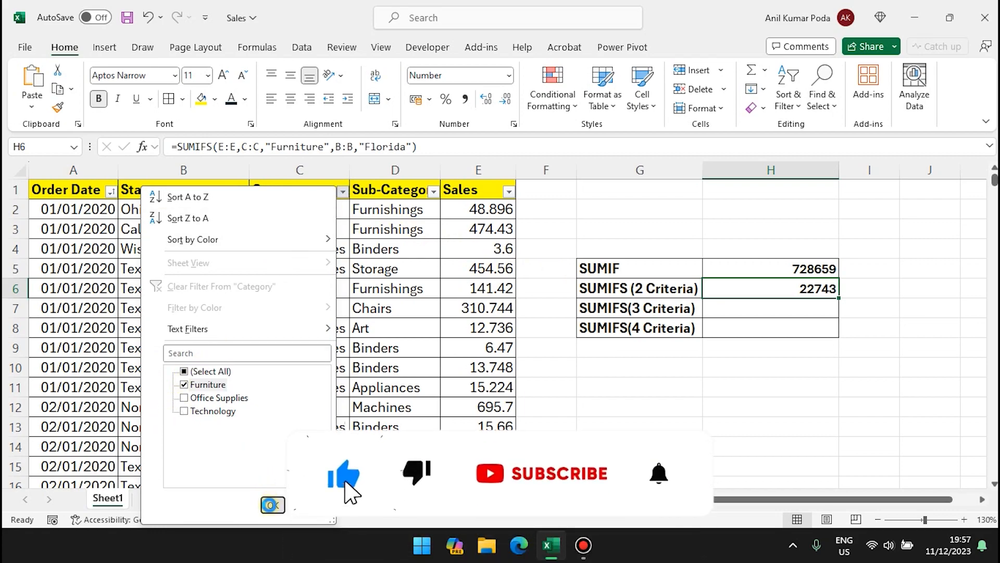
pyautogui.click(273, 505)
# Filter the State column to Florida and select the Sales column to check its sum against the formula result.
pyautogui.click(242, 192)
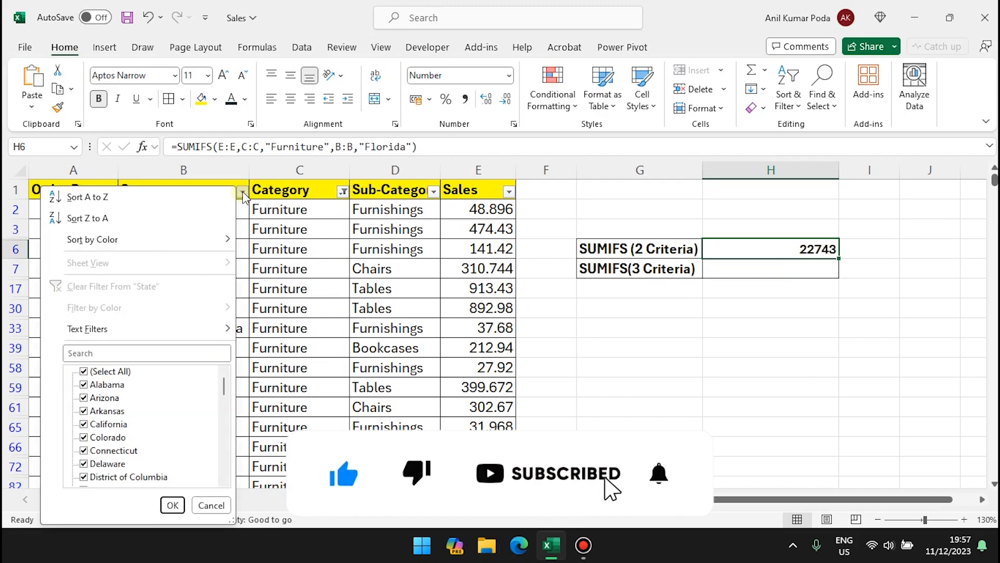
pyautogui.click(112, 354)
pyautogui.write('flo')
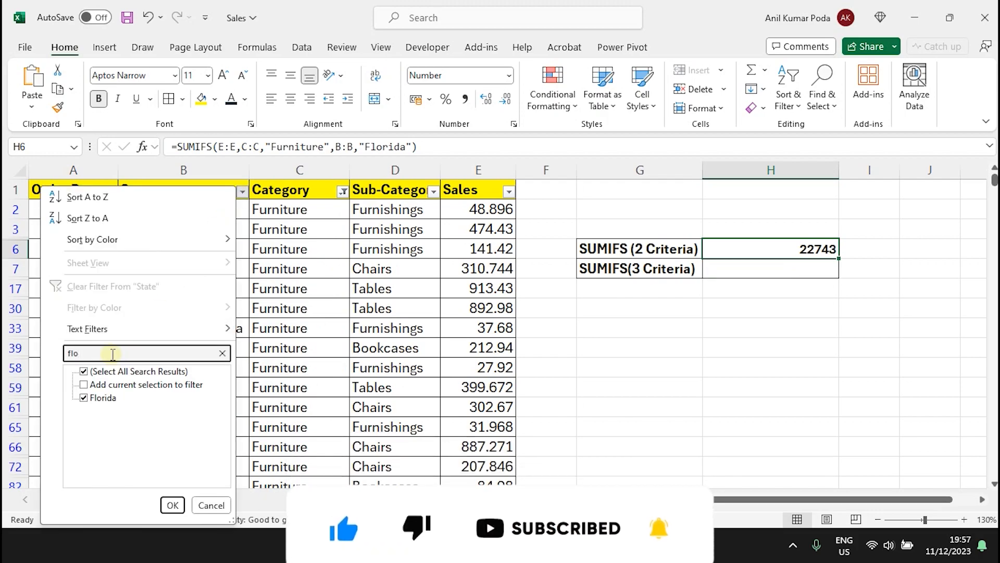
pyautogui.click(172, 505)
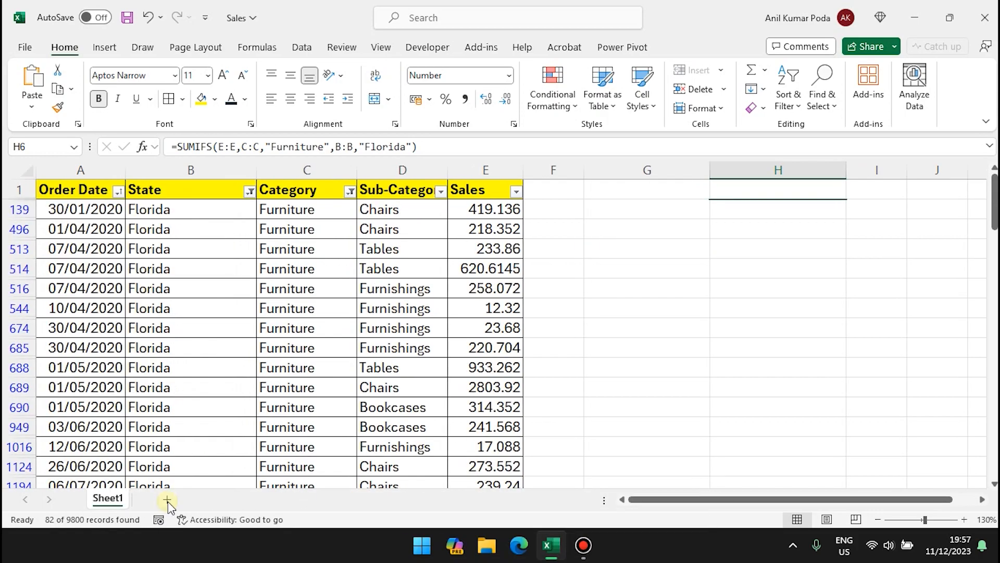
pyautogui.click(482, 169)
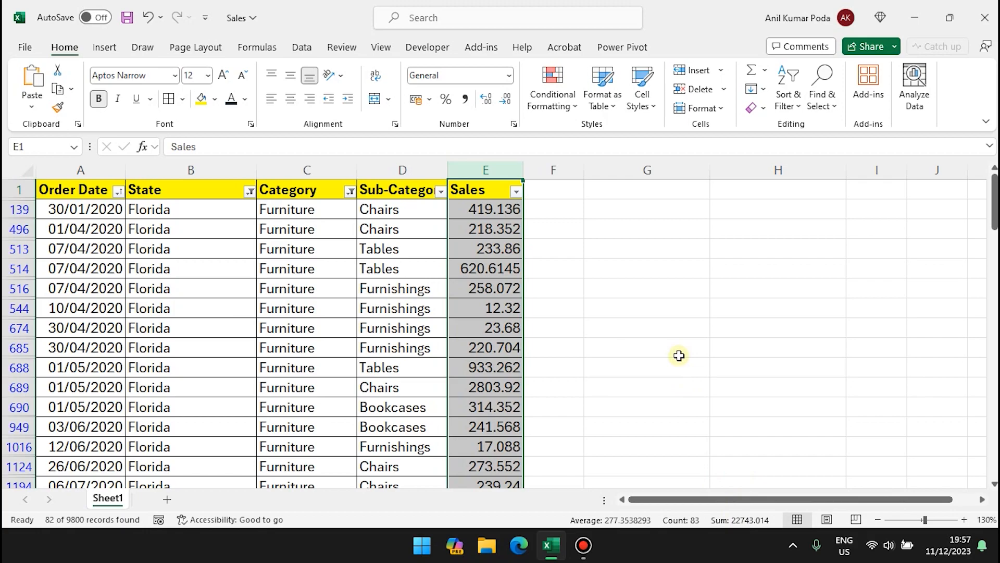
# Undo the State and Category filters and return to cell H6.
pyautogui.hotkey('ctrl', 'z')
pyautogui.hotkey('ctrl', 'z')
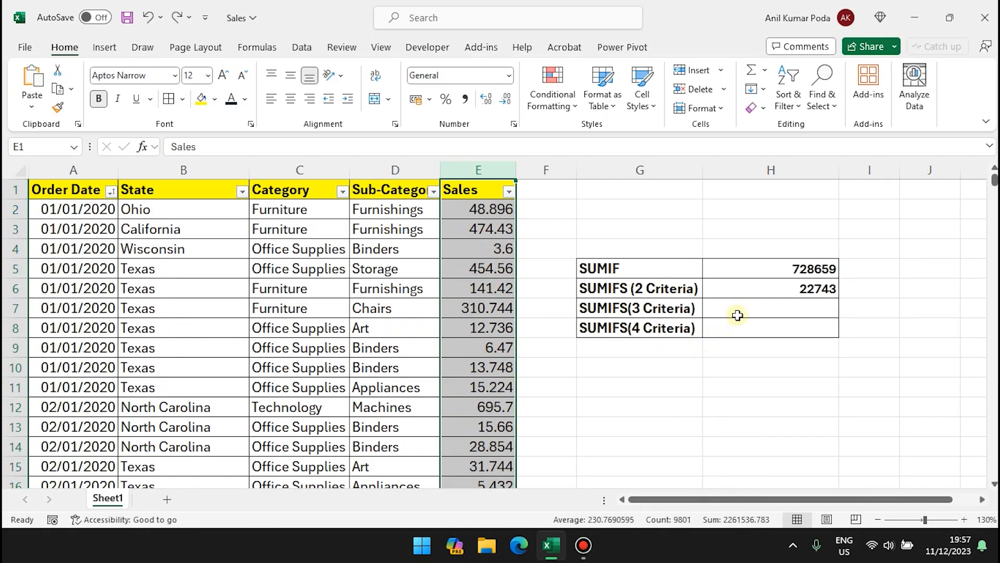
pyautogui.click(799, 285)
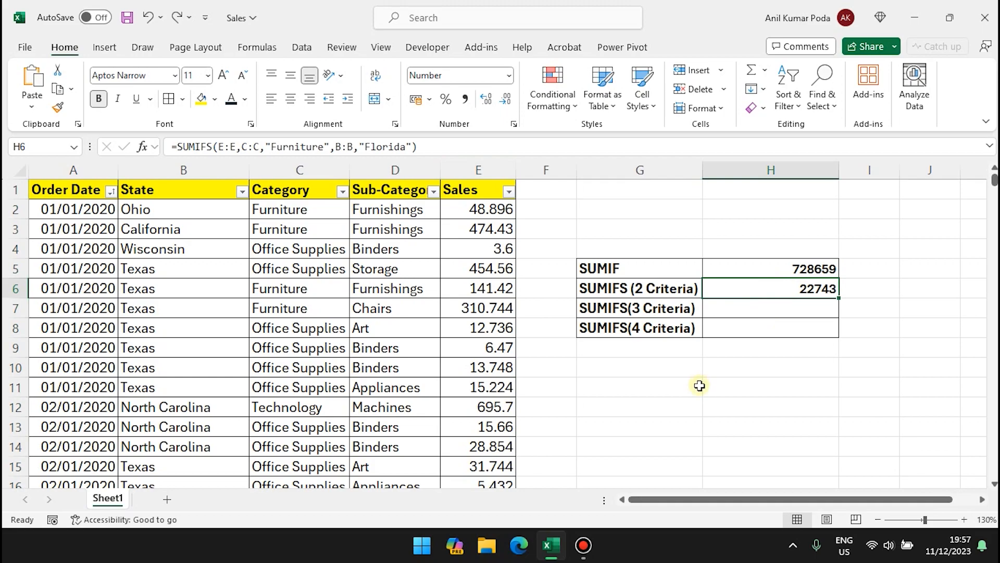
# Start a SUMIFS formula in H7 with sum range E:E and the first criterion "Furniture" on C:C.
pyautogui.press('Down')
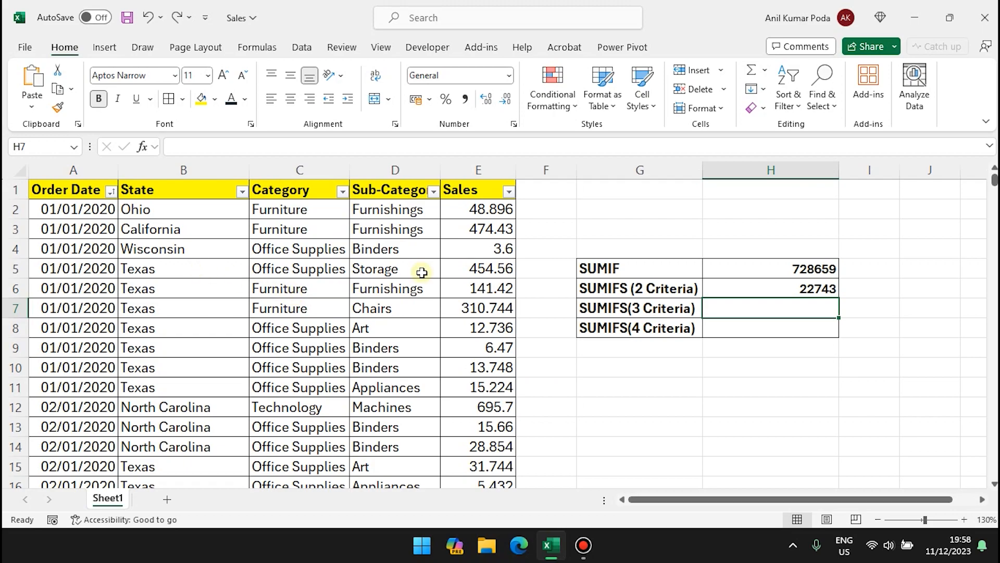
pyautogui.write('=sumifs')
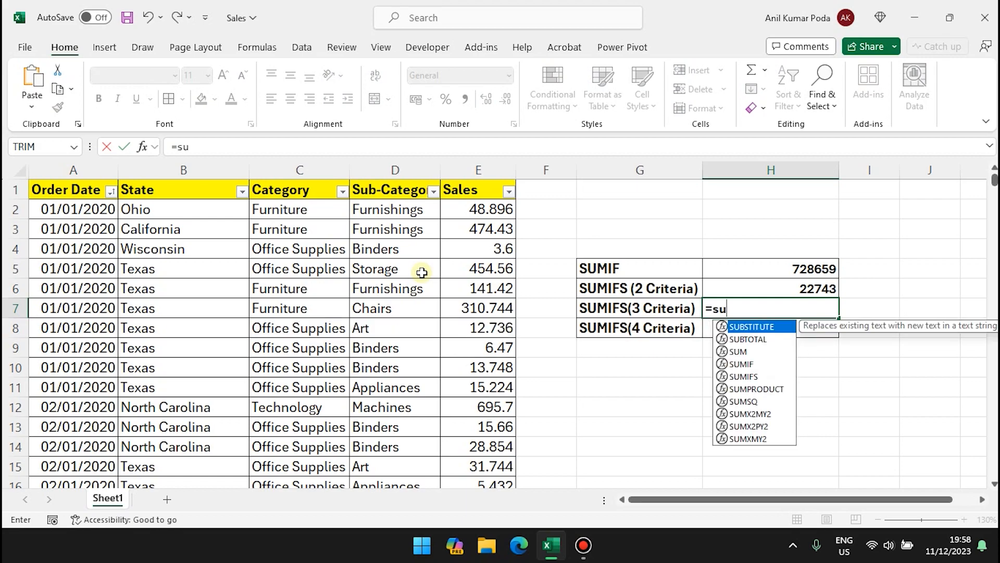
pyautogui.press('Tab')
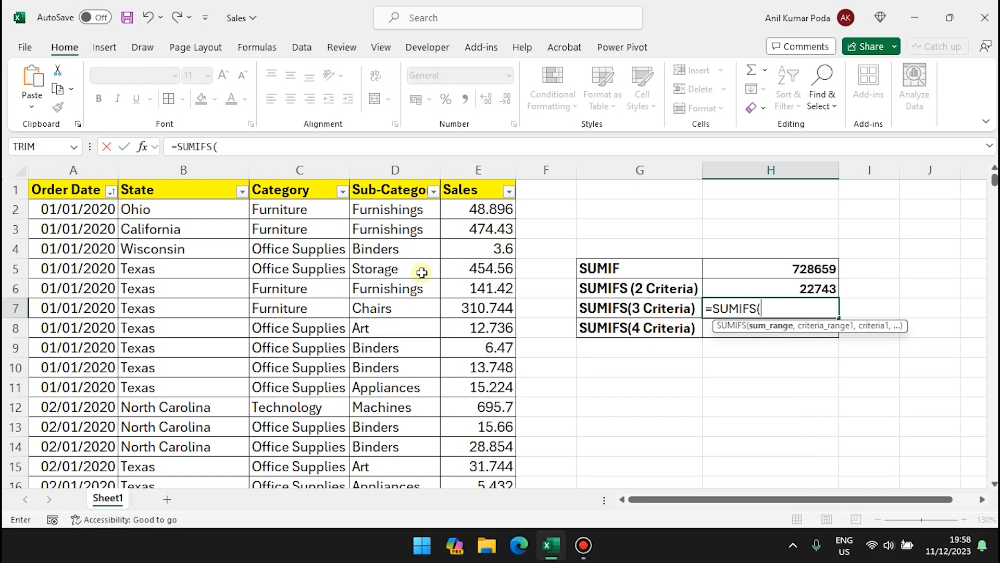
pyautogui.click(464, 170)
pyautogui.write(',')
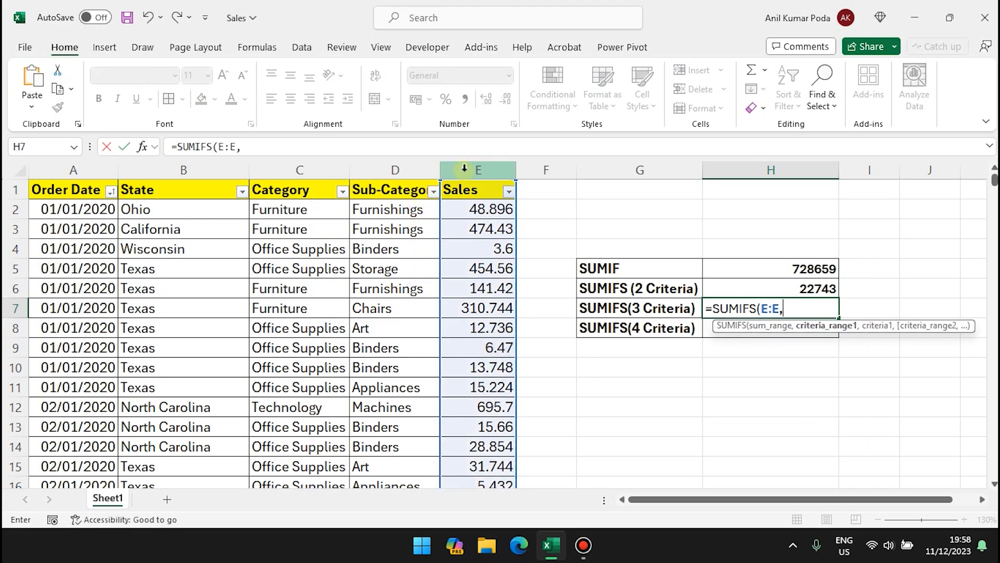
pyautogui.click(302, 169)
pyautogui.write(',"Furni')
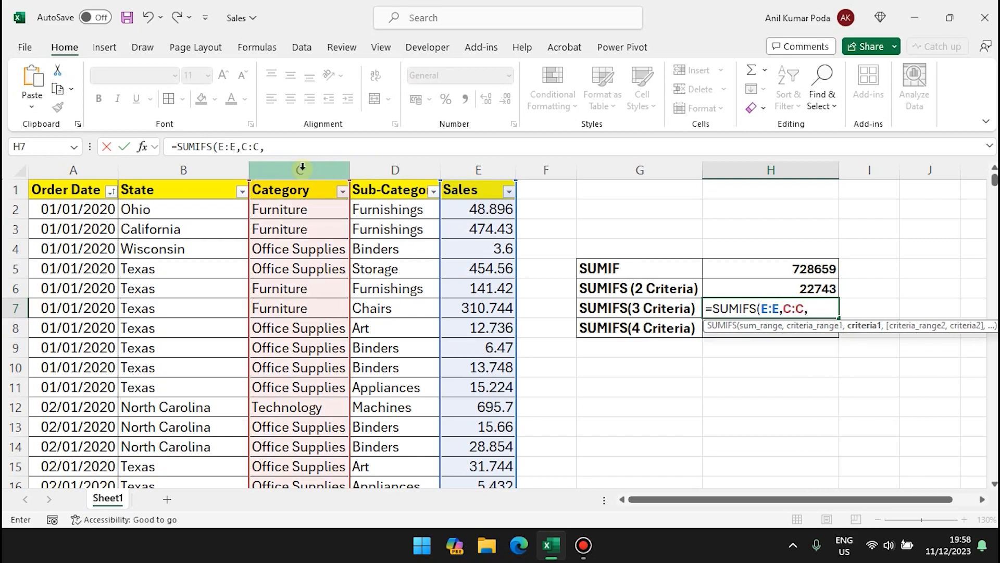
pyautogui.write('ture",')
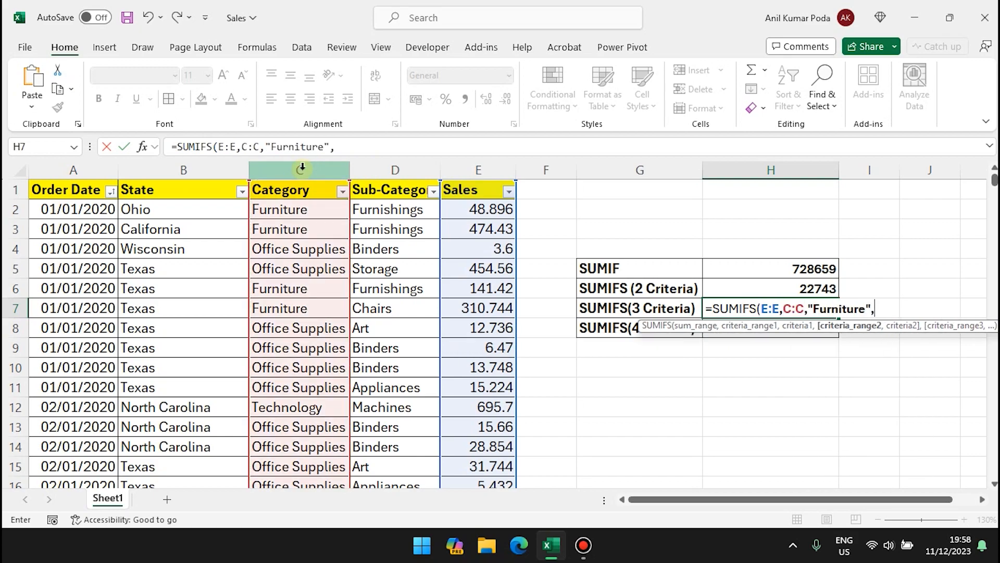
# Complete the H7 formula with the criteria "Tables" on D:D and "Florida" on B:B.
pyautogui.click(386, 163)
pyautogui.write(',"Tabl')
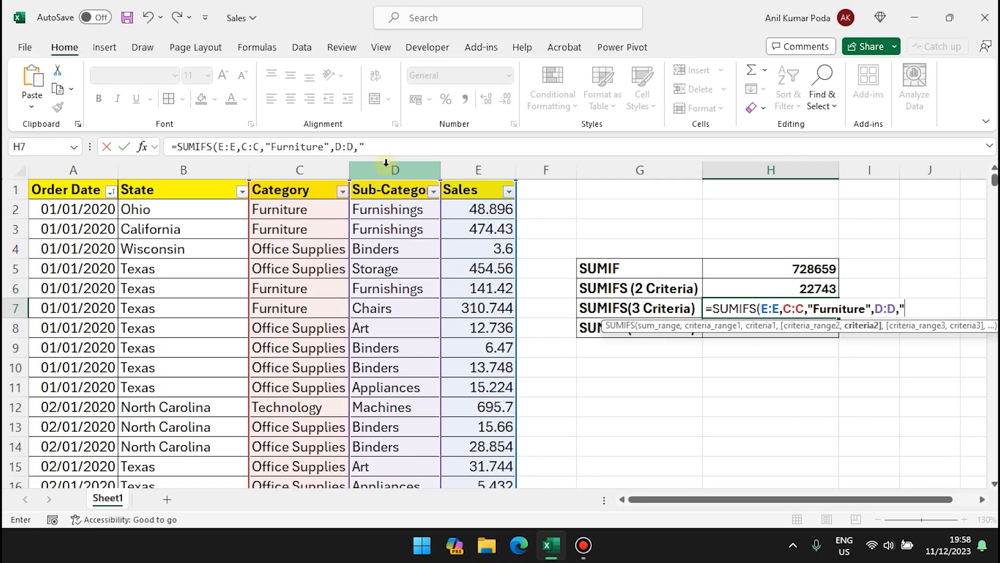
pyautogui.write('es",')
pyautogui.click(208, 164)
pyautogui.write(',')
pyautogui.write('"Florida")')
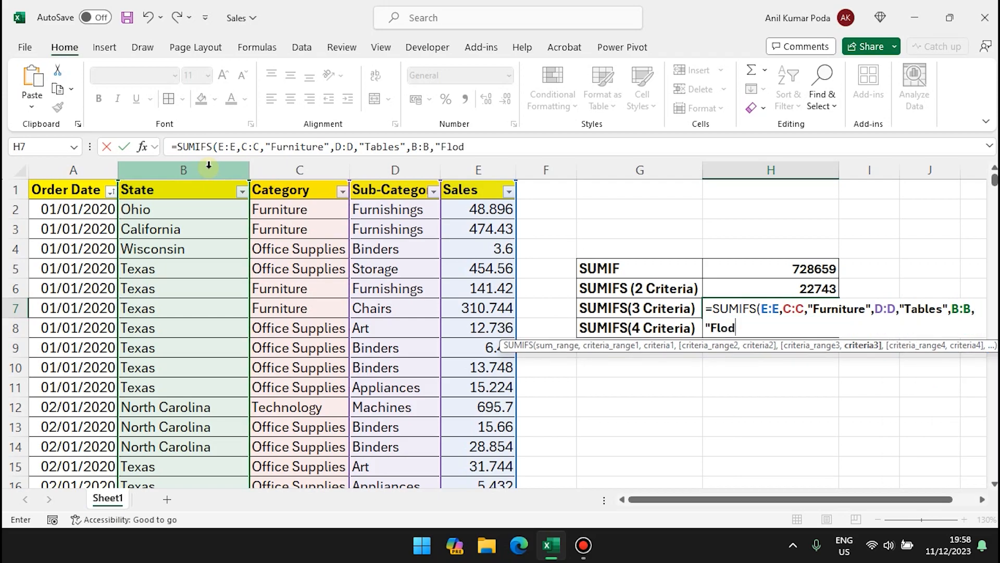
pyautogui.press('Return')
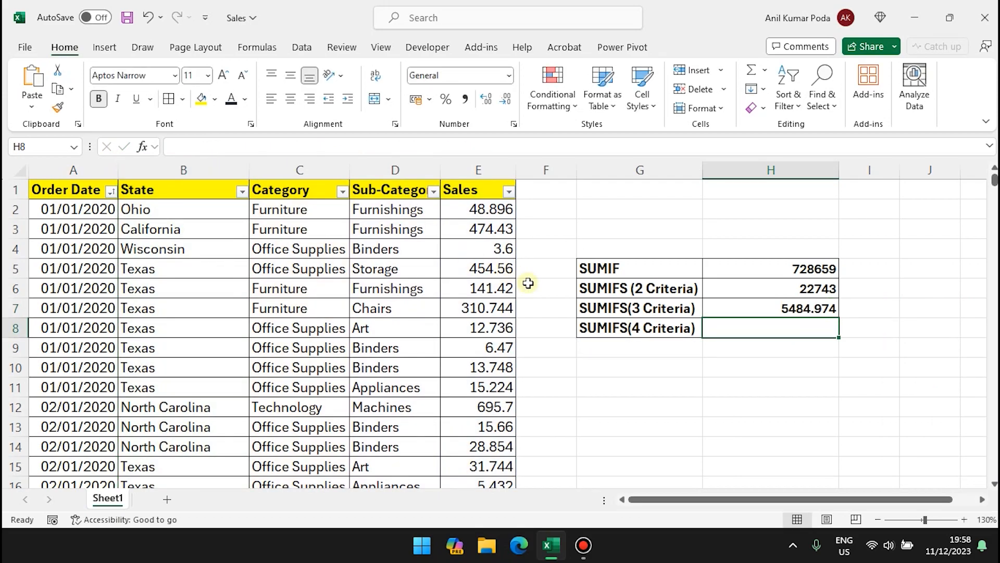
pyautogui.click(777, 306)
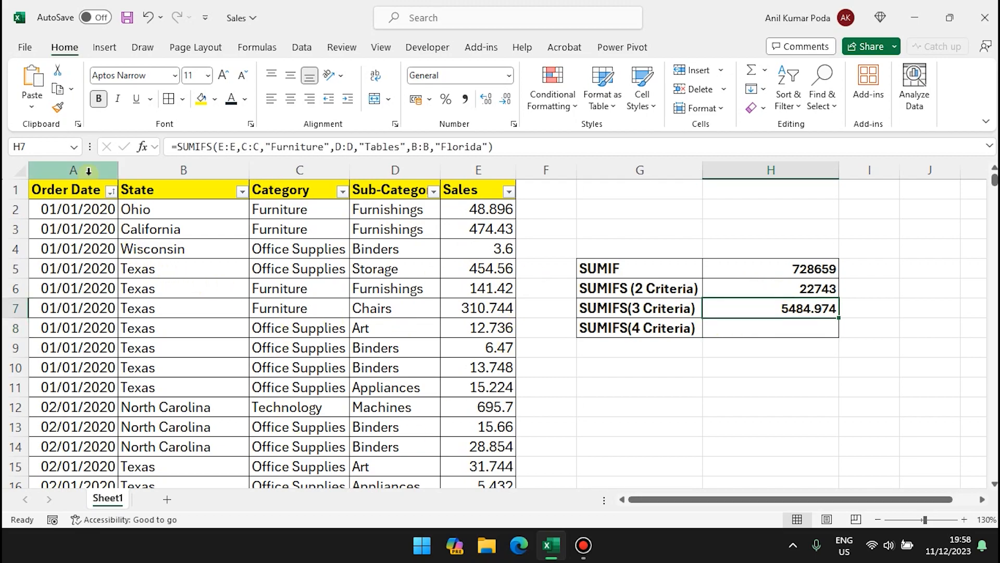
pyautogui.click(746, 338)
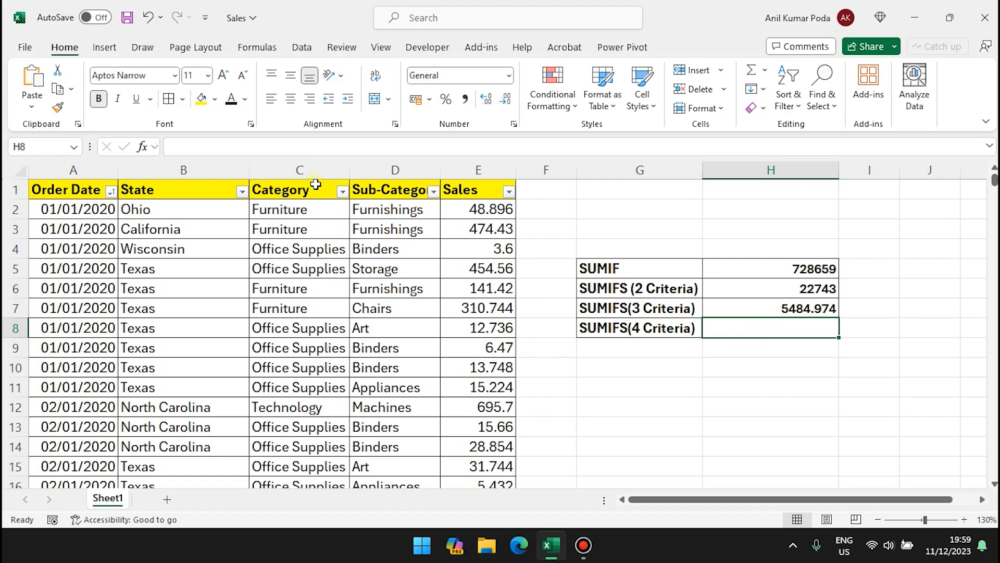
# Try removing the C:C "Furniture" criterion from the SUMIFS formula in H7, and undo the removal.
pyautogui.click(781, 309)
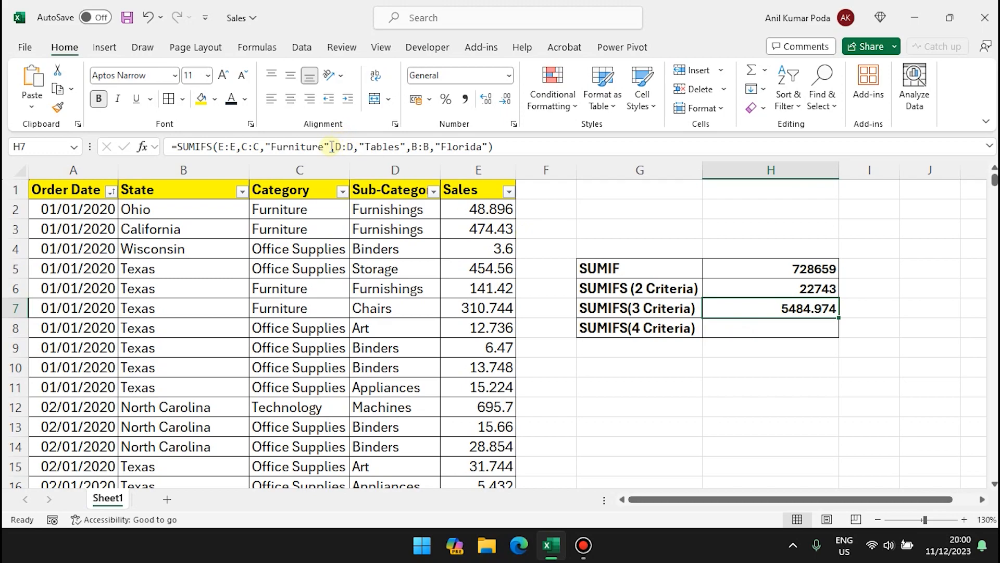
pyautogui.click(329, 145)
pyautogui.press('BackSpace')
pyautogui.press('BackSpace')
pyautogui.press('BackSpace')
pyautogui.press('BackSpace')
pyautogui.press('BackSpace')
pyautogui.press('BackSpace')
pyautogui.press('BackSpace')
pyautogui.press('BackSpace')
pyautogui.press('BackSpace')
pyautogui.press('BackSpace')
pyautogui.press('BackSpace')
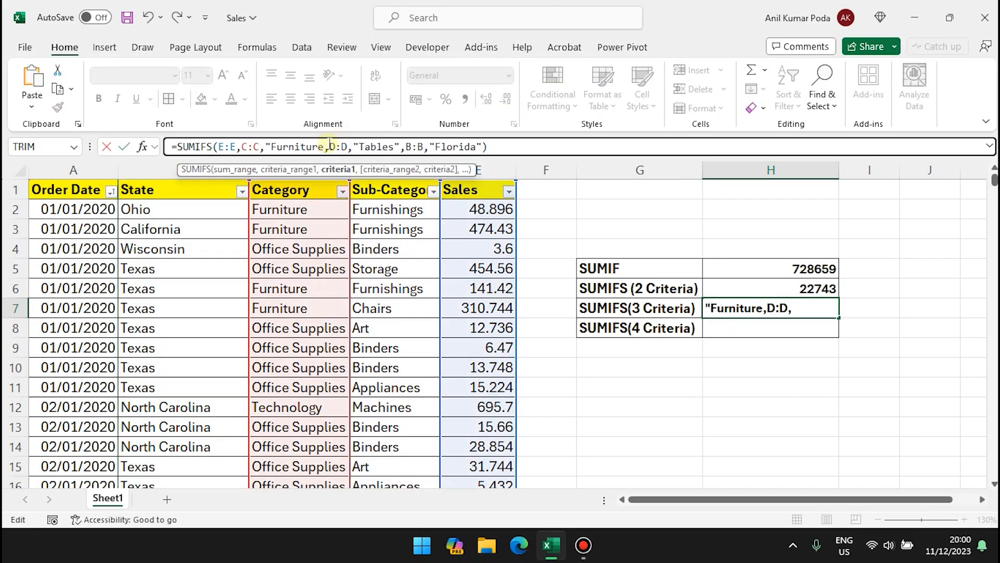
pyautogui.press('BackSpace')
pyautogui.press('BackSpace')
pyautogui.press('BackSpace')
pyautogui.press('BackSpace')
pyautogui.press('BackSpace')
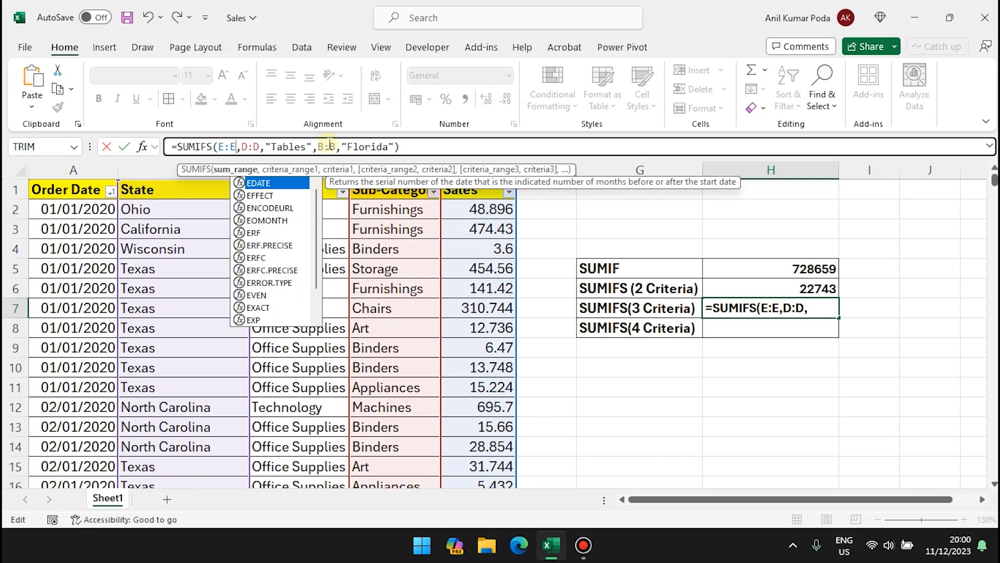
pyautogui.press('Return')
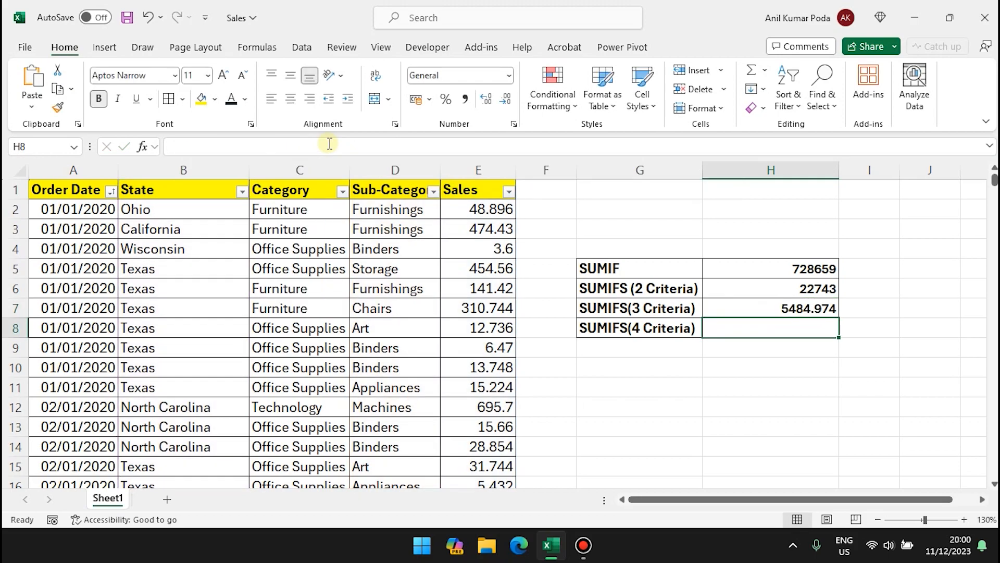
pyautogui.click(827, 303)
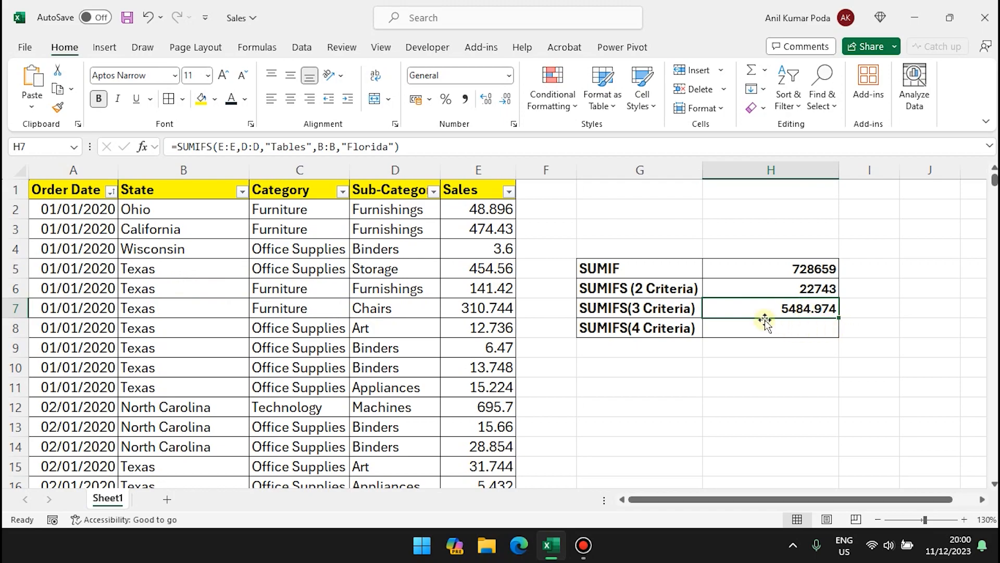
pyautogui.hotkey('ctrl', 'z')
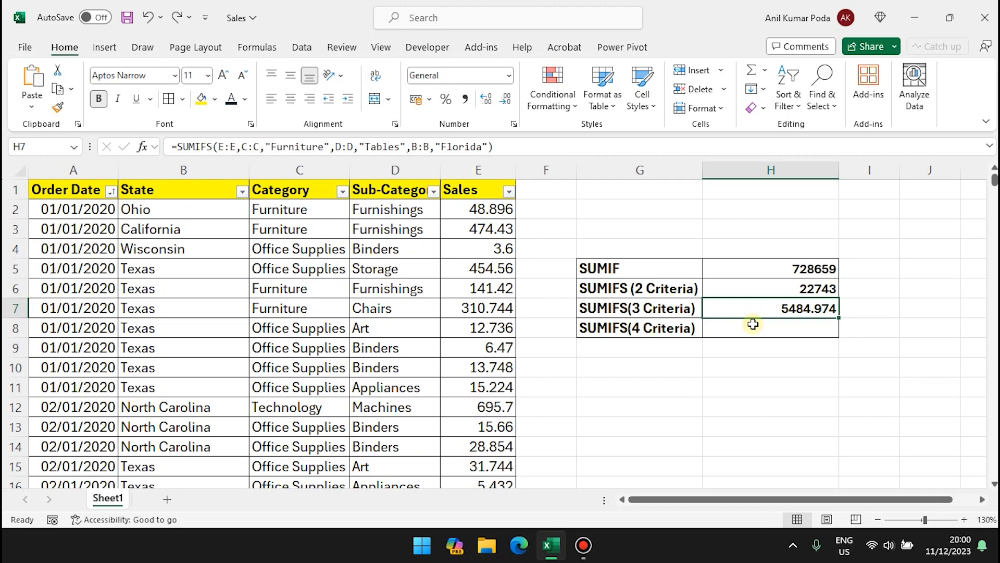
# Copy the three-criteria SUMIFS formula text from H7 into H8.
pyautogui.tripleClick(461, 146)
pyautogui.hotkey('ctrl', 'c')
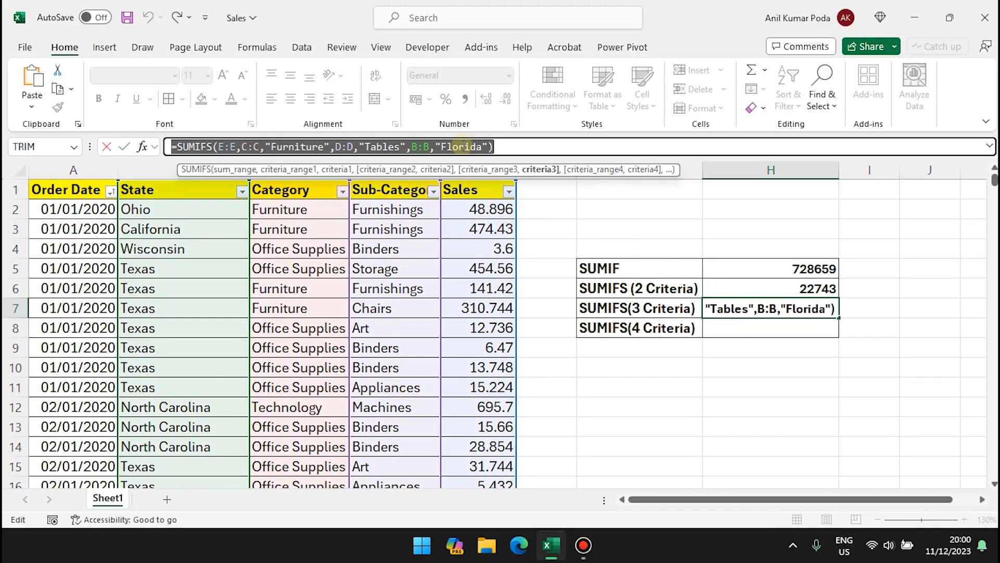
pyautogui.press('Return')
pyautogui.click(326, 146)
pyautogui.hotkey('ctrl', 'v')
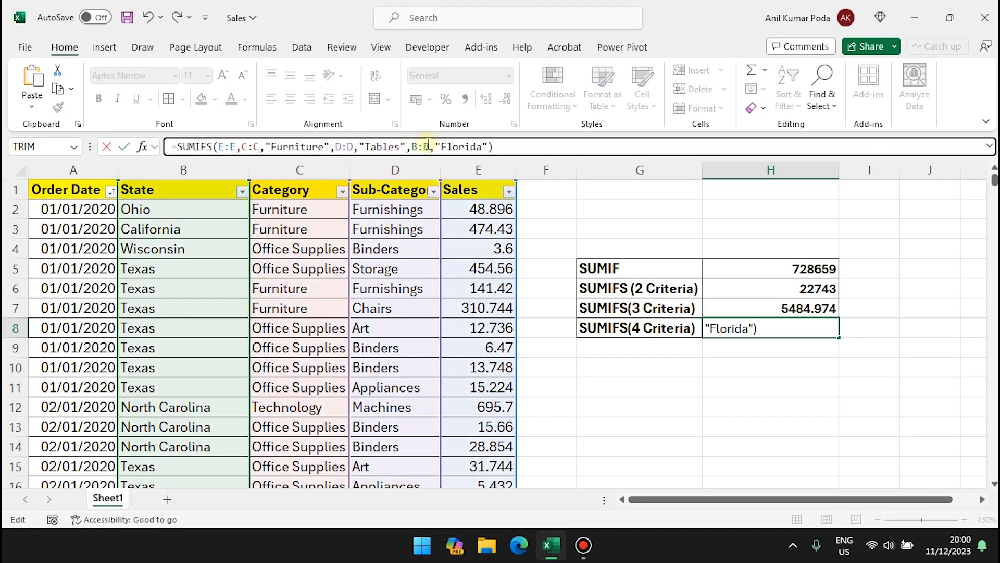
# Add a fourth criterion to the H8 formula using range A:A and the condition ">="&TODAY()-30.
pyautogui.click(489, 147)
pyautogui.write(',')
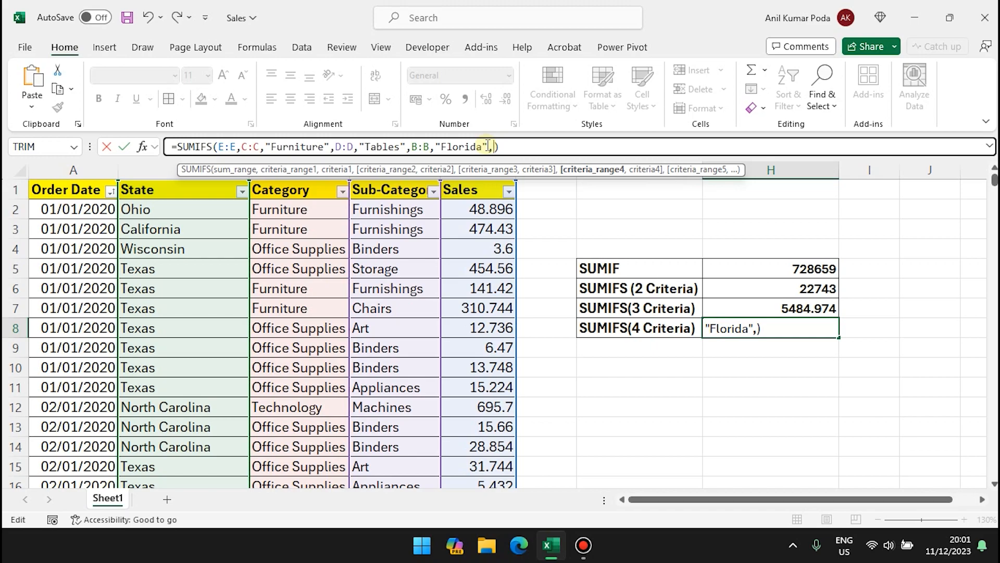
pyautogui.click(80, 168)
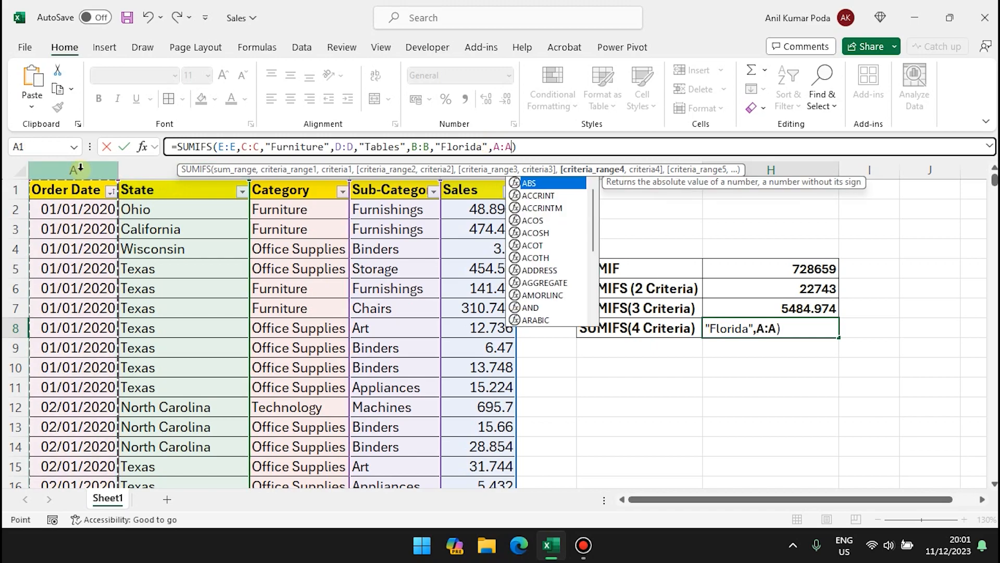
pyautogui.write(',')
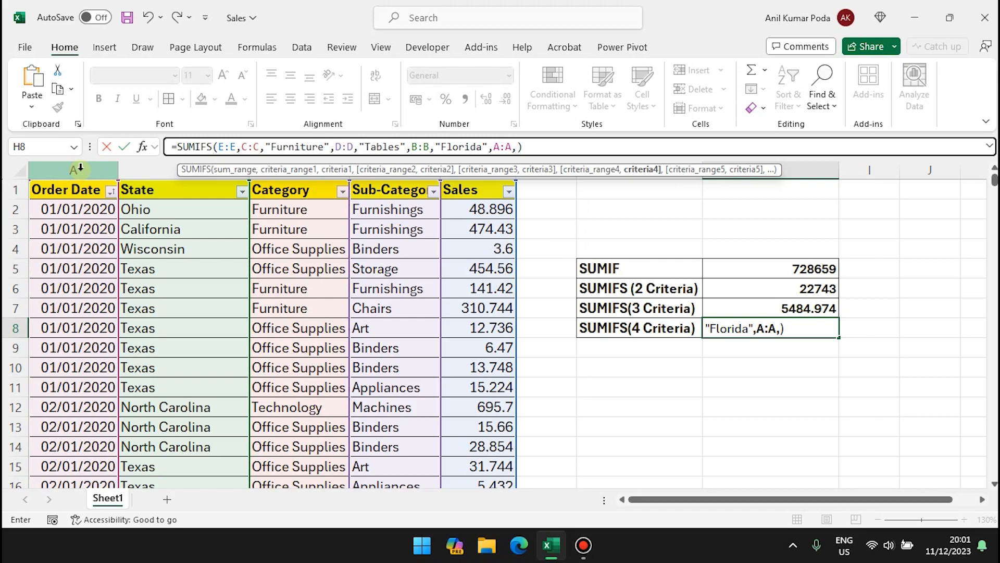
pyautogui.write('">="&to')
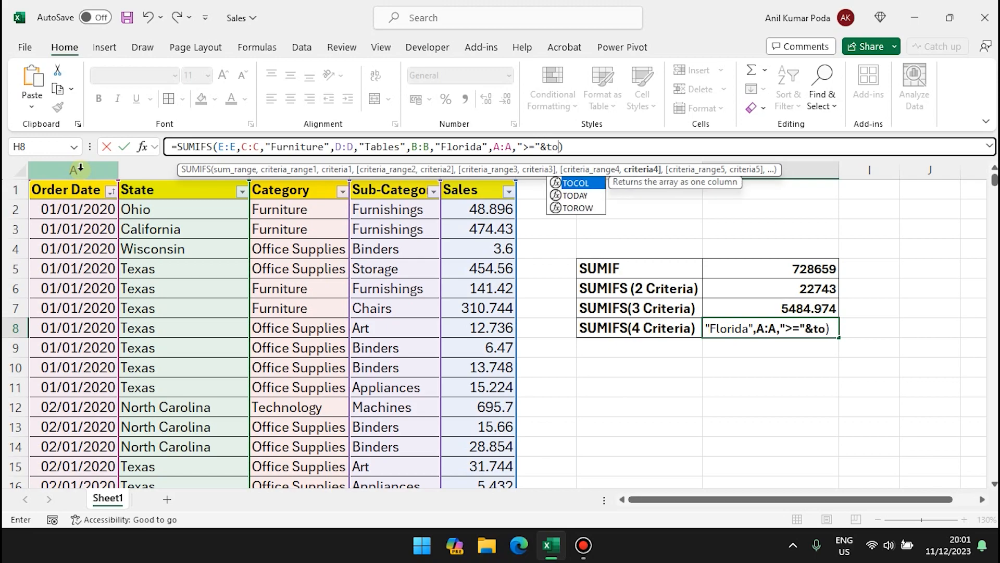
pyautogui.press('Down')
pyautogui.press('Tab')
pyautogui.write('-30')
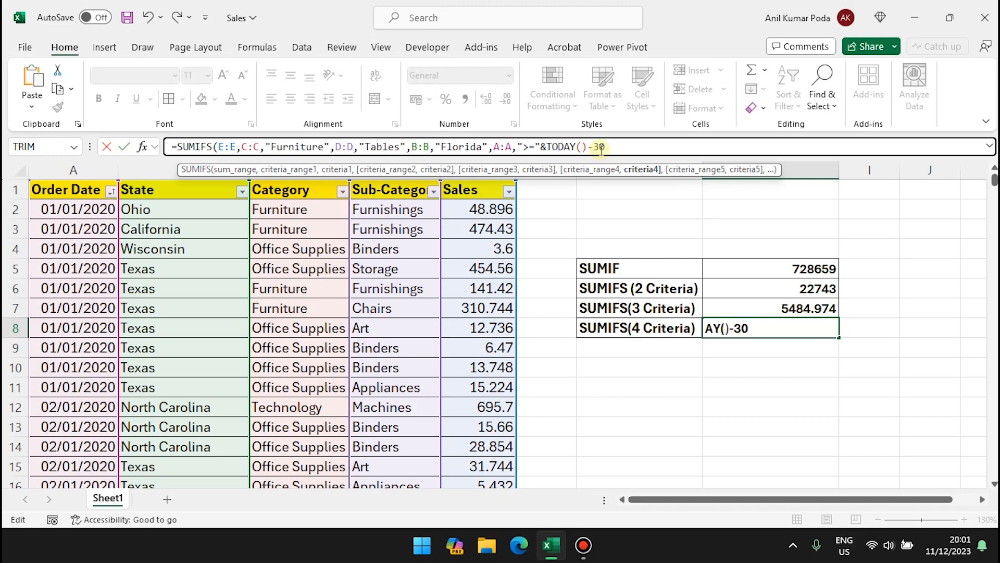
pyautogui.write(')')
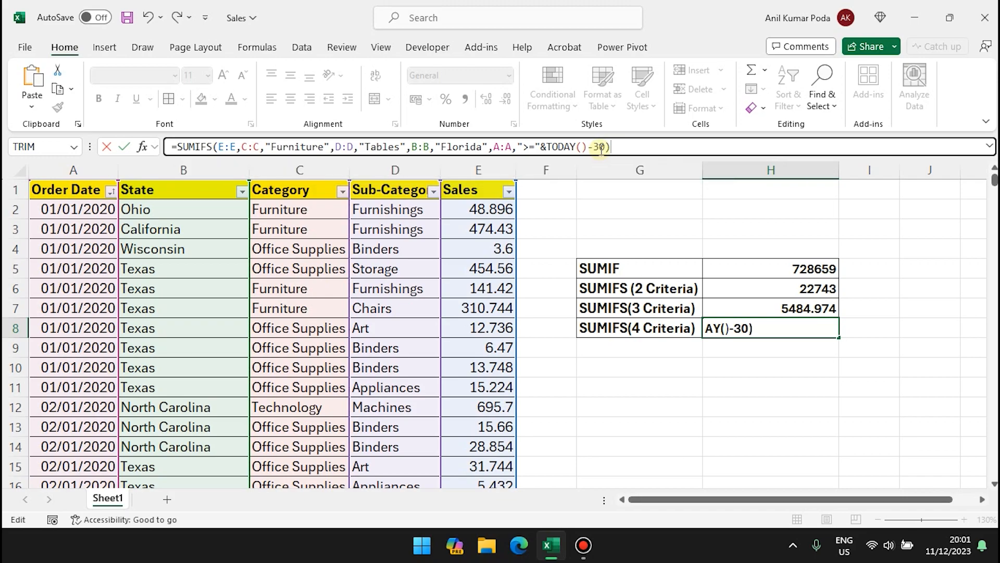
pyautogui.press('Return')
pyautogui.click(800, 330)
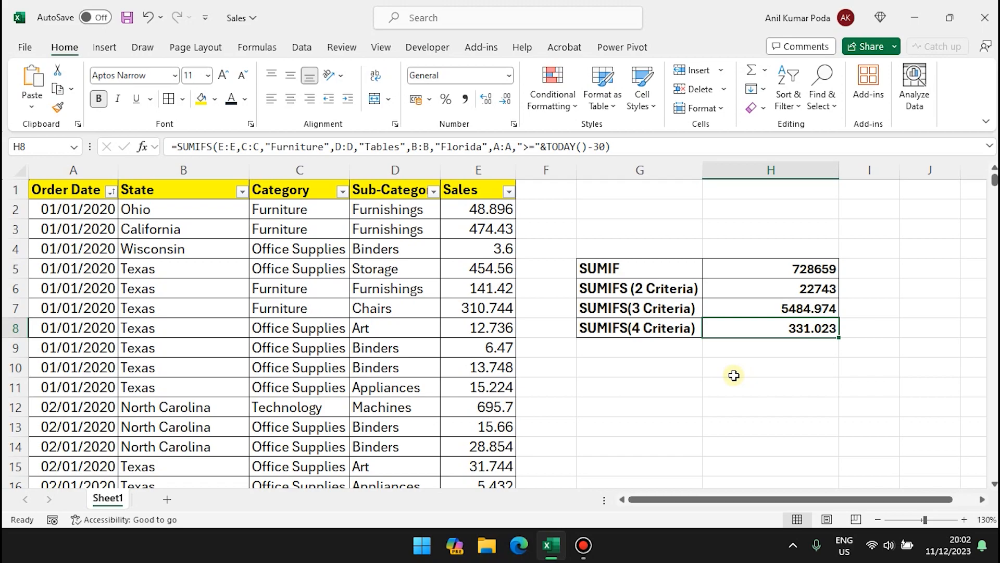
pyautogui.click(632, 368)
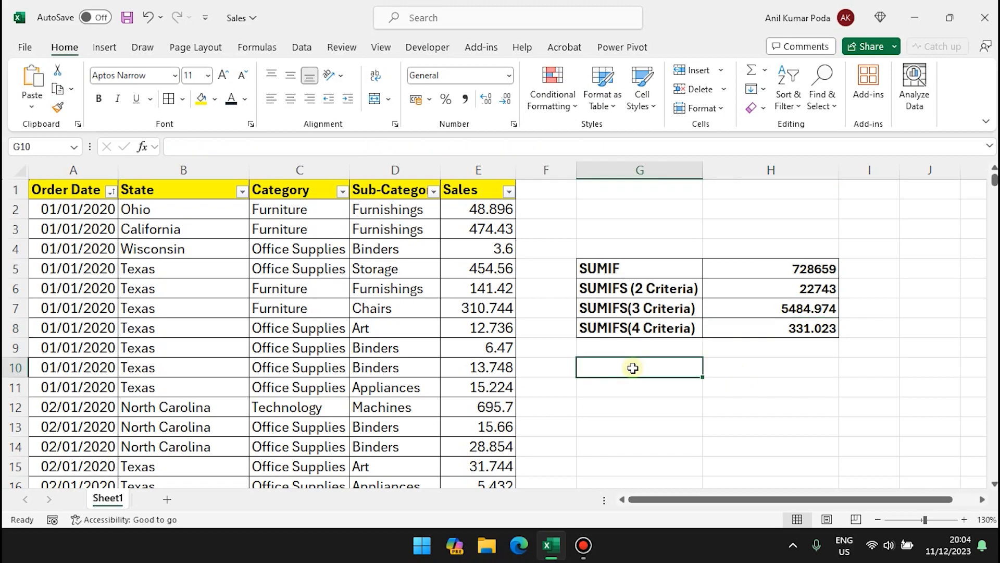
pyautogui.write('=sumifs')
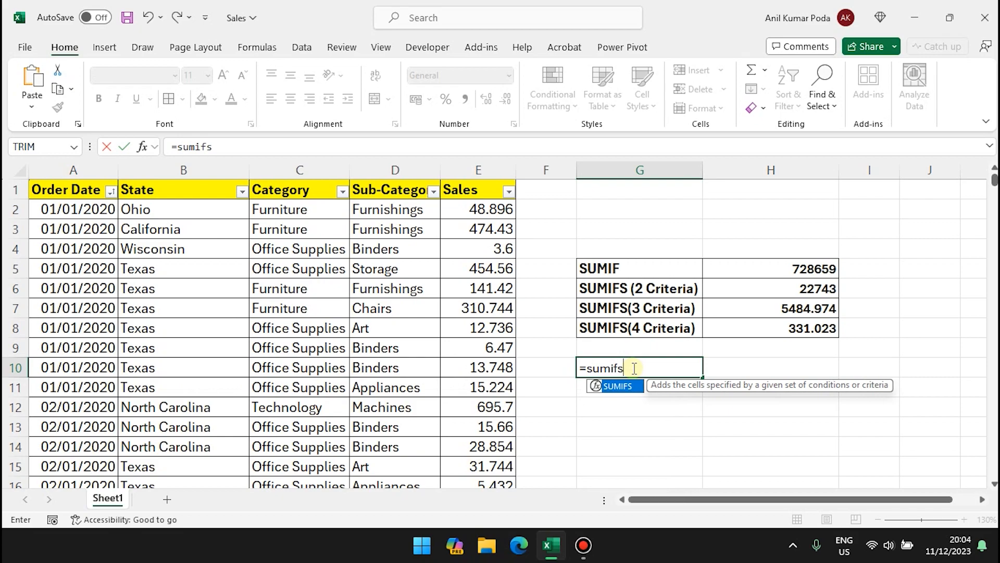
pyautogui.press('Tab')
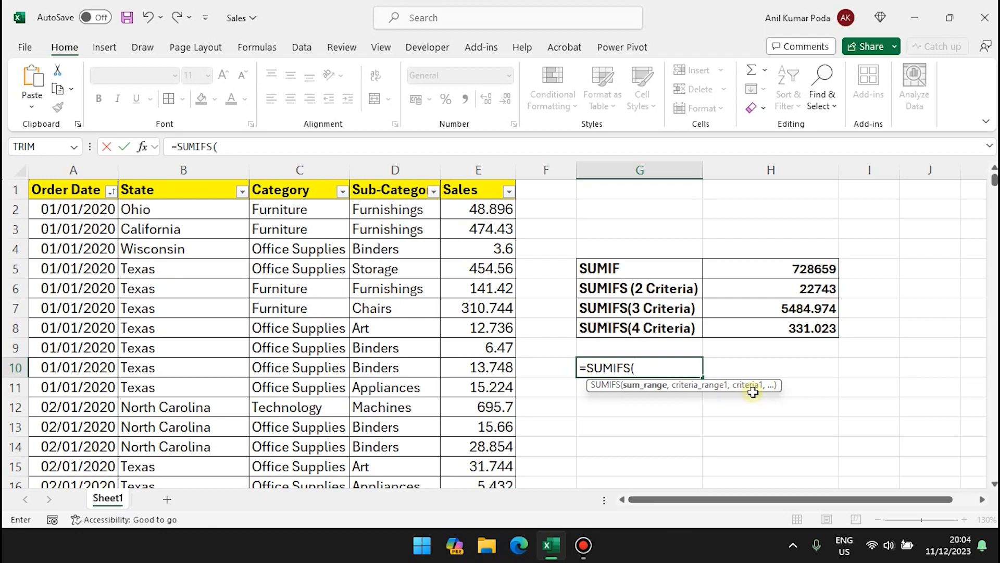
pyautogui.press('Escape')
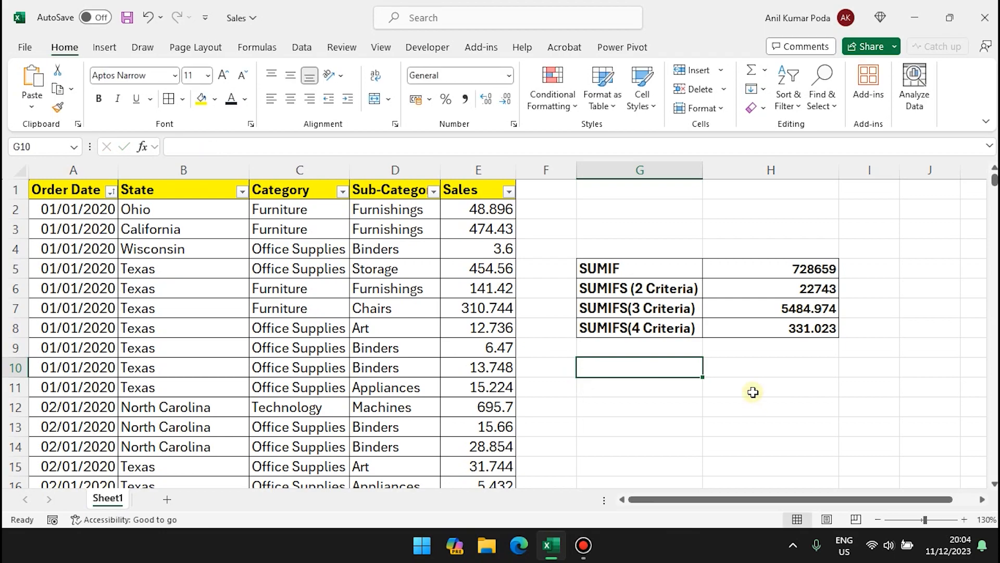